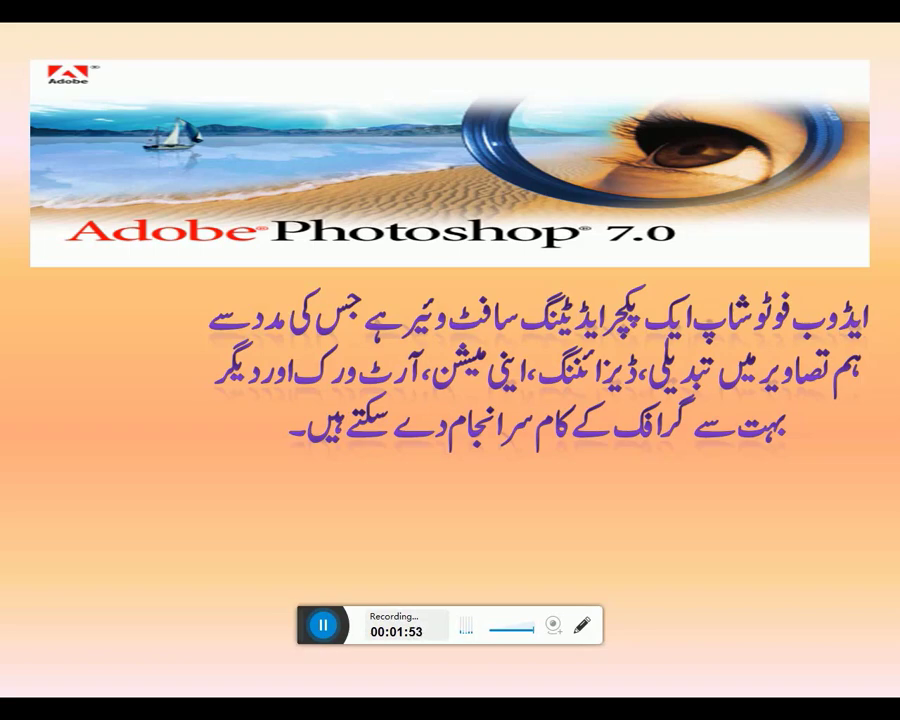
# Step: Advance to the next gradient slide and bring in its 'Adobe Photo Shop 5' title
pyautogui.press('Right')
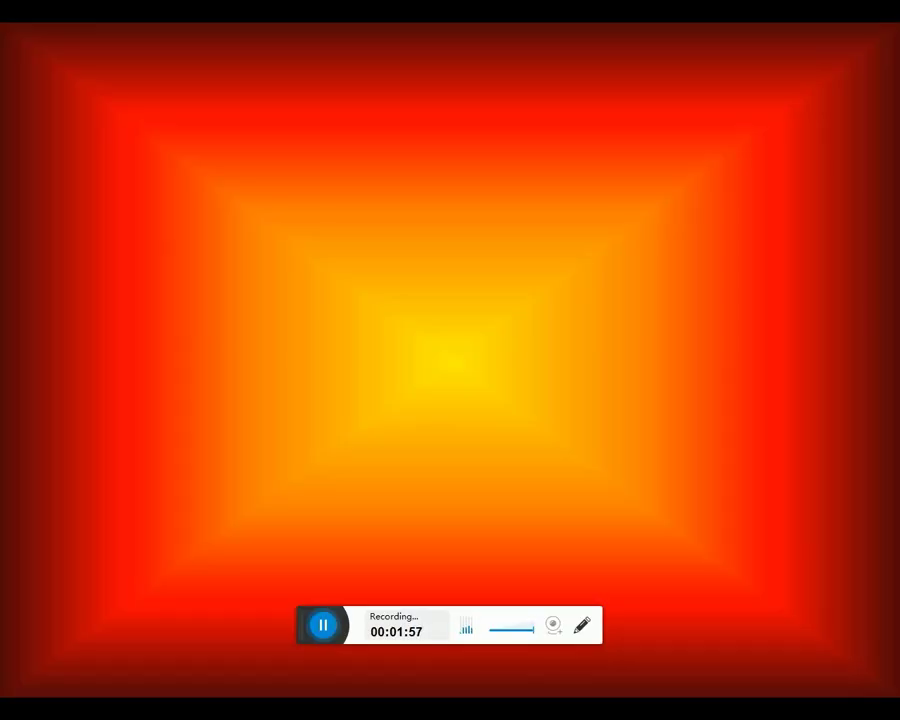
pyautogui.press('Right')
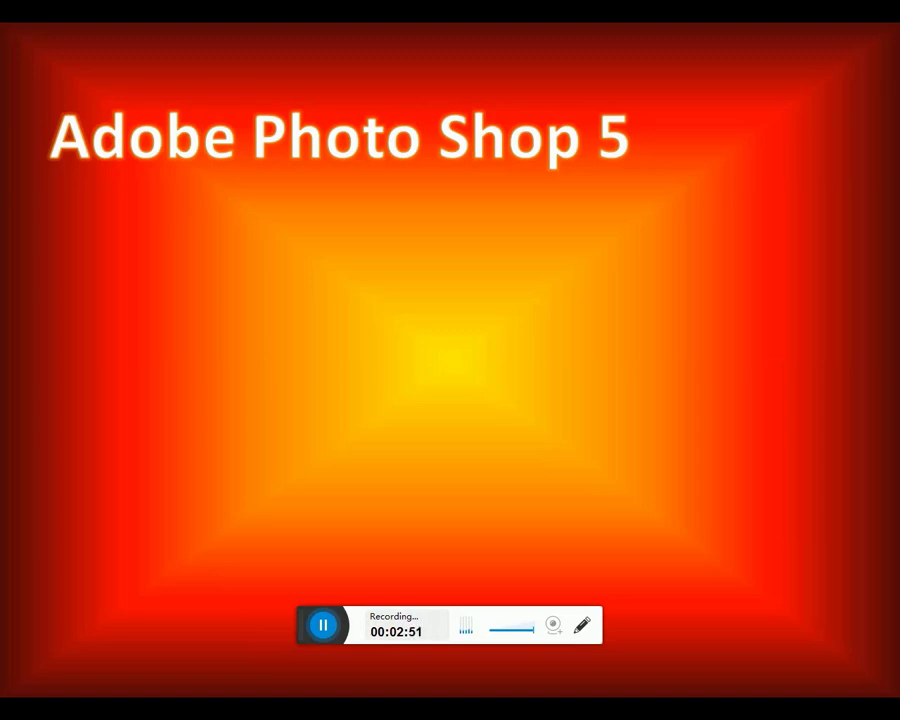
# Step: Play the downward arrow and the 'Adobe Photo Shop CS 6' line animations under the title
pyautogui.press('Right')
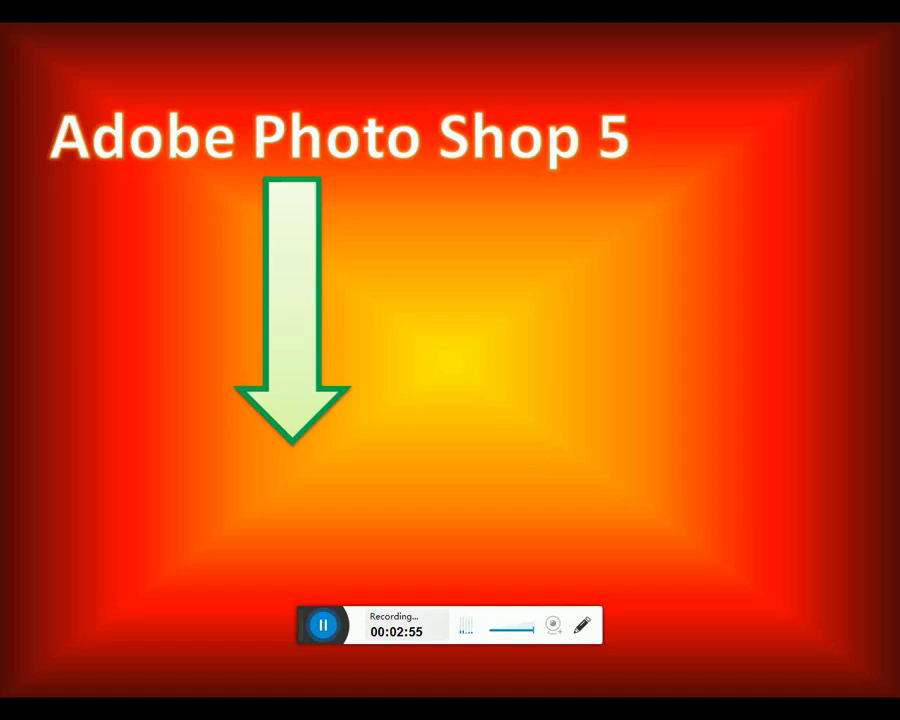
pyautogui.press('Right')
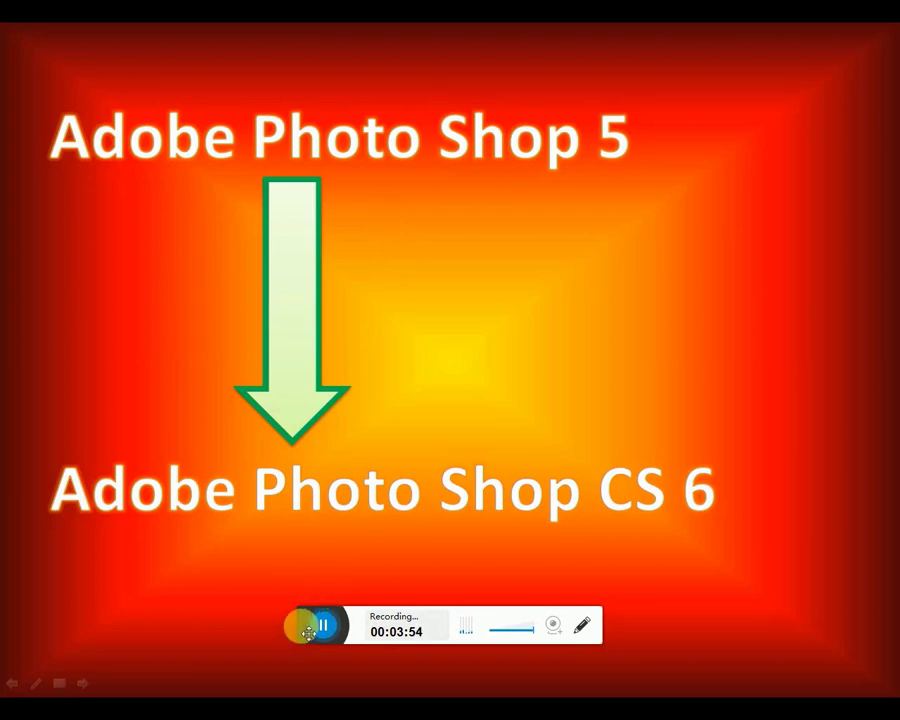
# Step: Move the recorder toolbar down and advance to 'The Most Professional Version' slide
pyautogui.moveTo(308, 628); pyautogui.dragTo(302, 700)
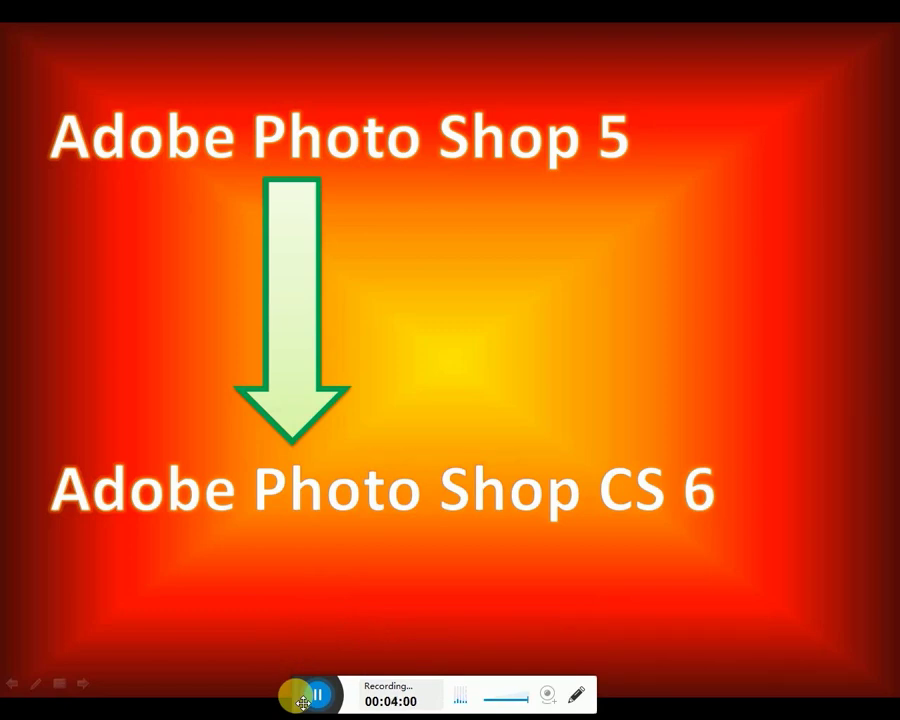
pyautogui.click(246, 622)
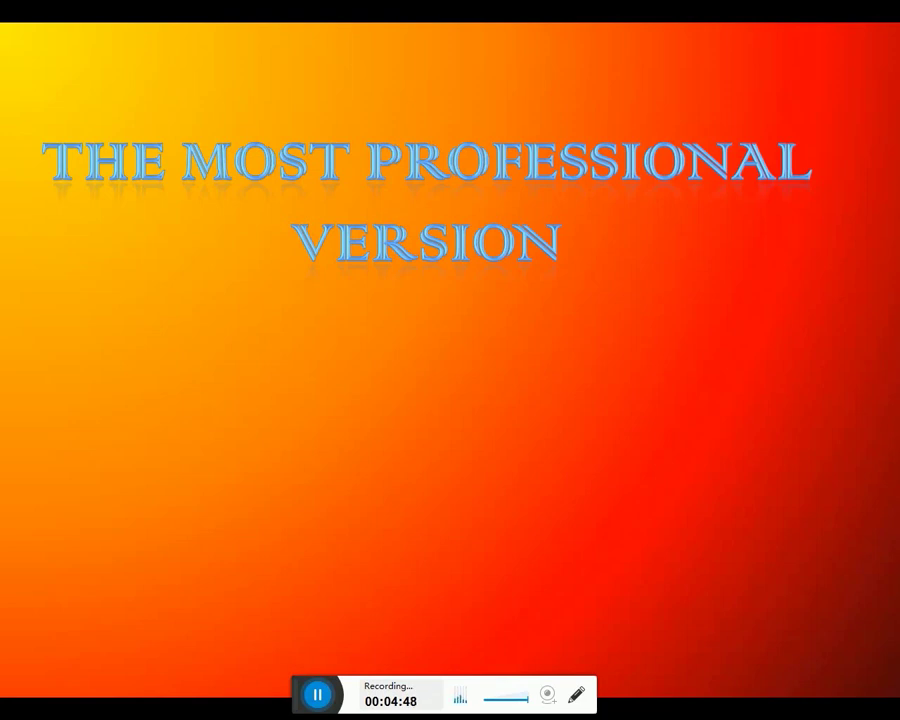
# Step: Bring in the 'Adobe Photo Shop 7' line and the Photoshop 7.0 splash image
pyautogui.press('Right')
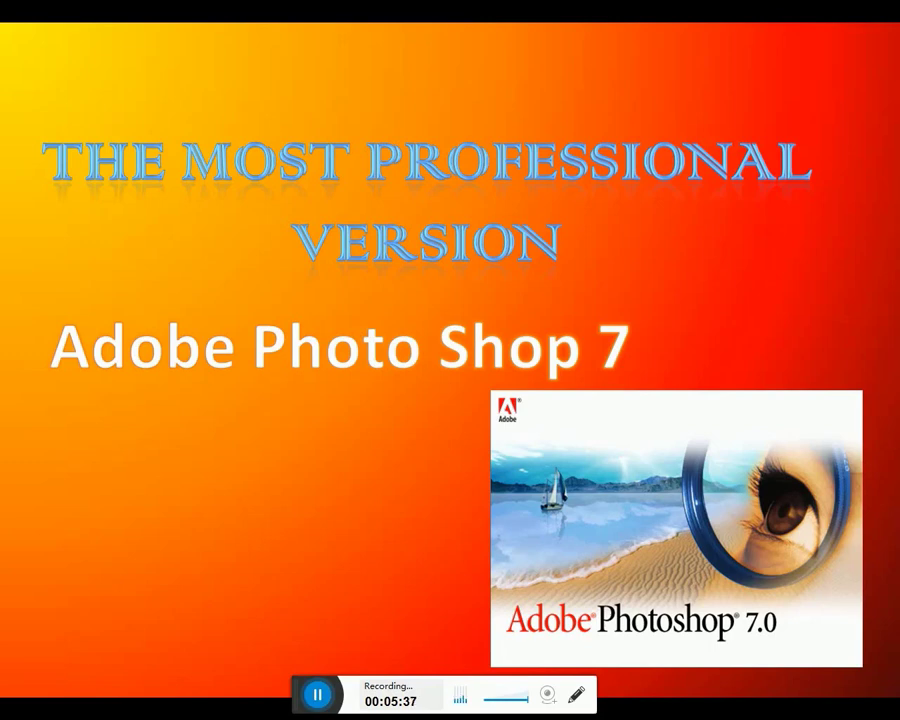
# Step: Advance to the green 'How to install' slide with the Photoshop 7.0 image
pyautogui.press('Right')
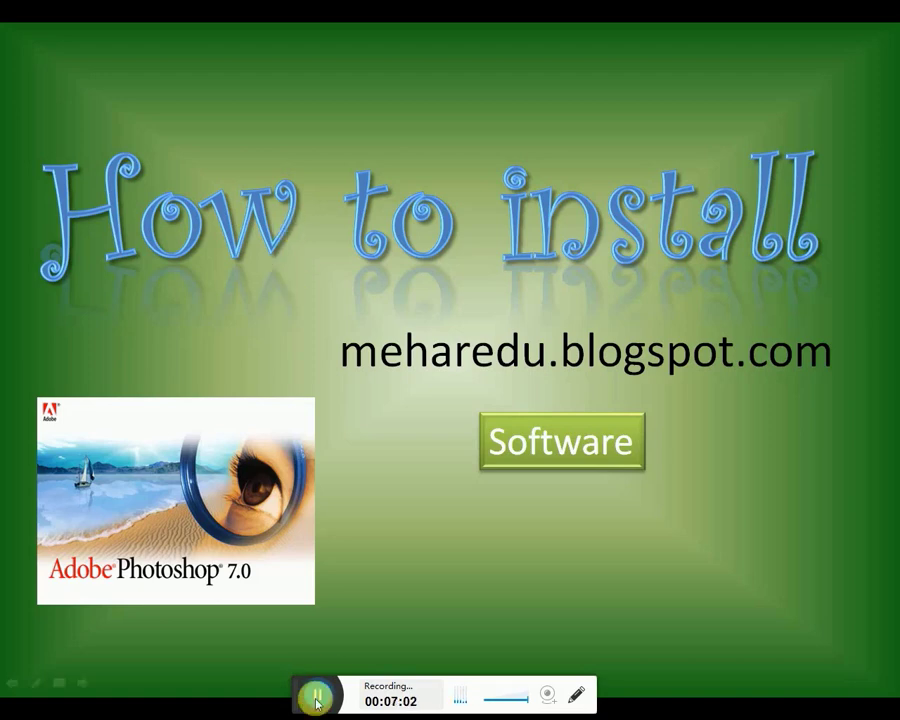
# Step: Switch from the slide show to the Adobe Photoshop 7.0 folder in File Explorer
pyautogui.hotkey('alt', 'Tab')
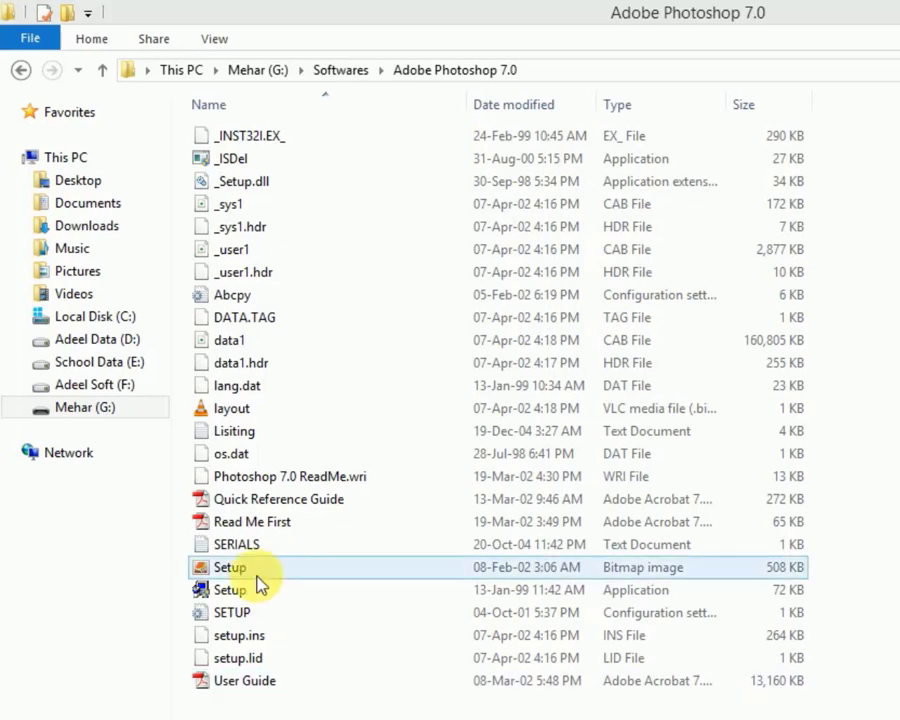
# Step: Open the SERIALS file in Notepad and select the Photoshop 7.0 serial number
pyautogui.doubleClick(232, 544)
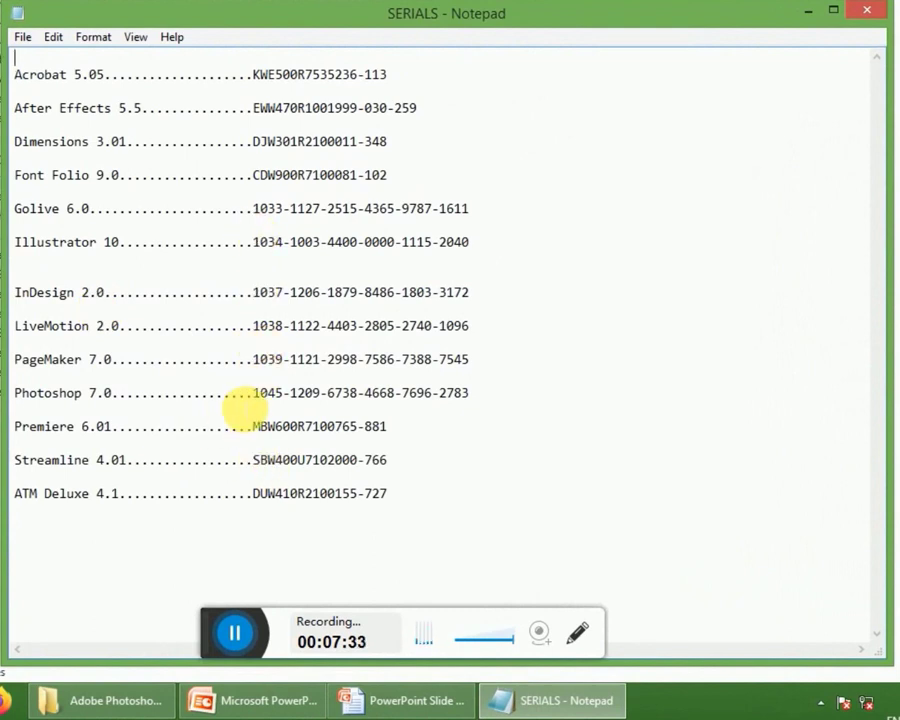
pyautogui.click(254, 393)
pyautogui.moveTo(256, 395); pyautogui.dragTo(471, 397)
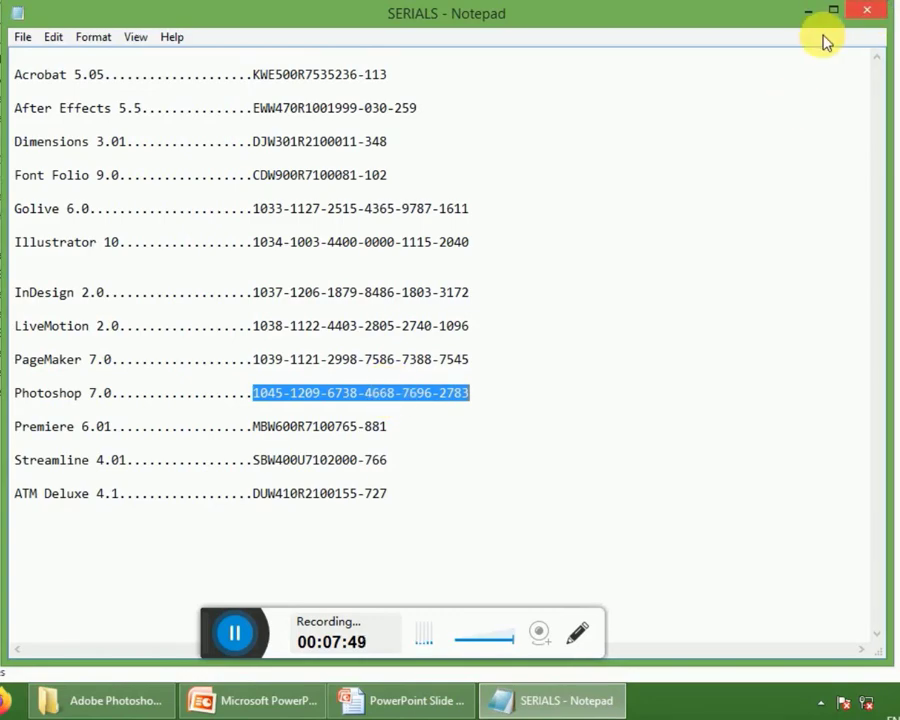
# Step: Close the SERIALS Notepad window and launch Setup from the Photoshop 7.0 folder
pyautogui.click(866, 11)
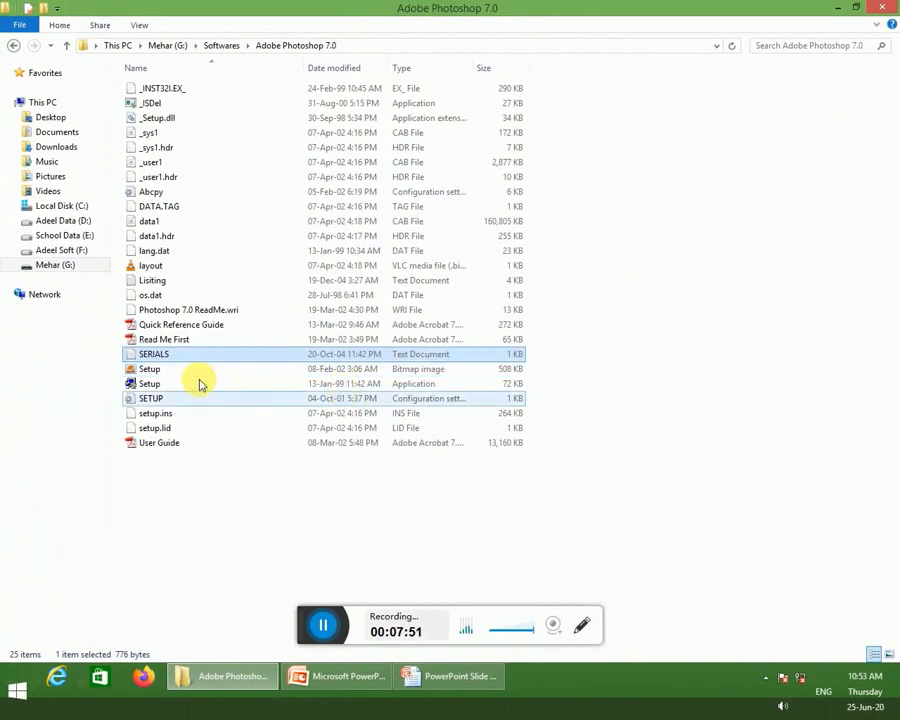
pyautogui.click(155, 385)
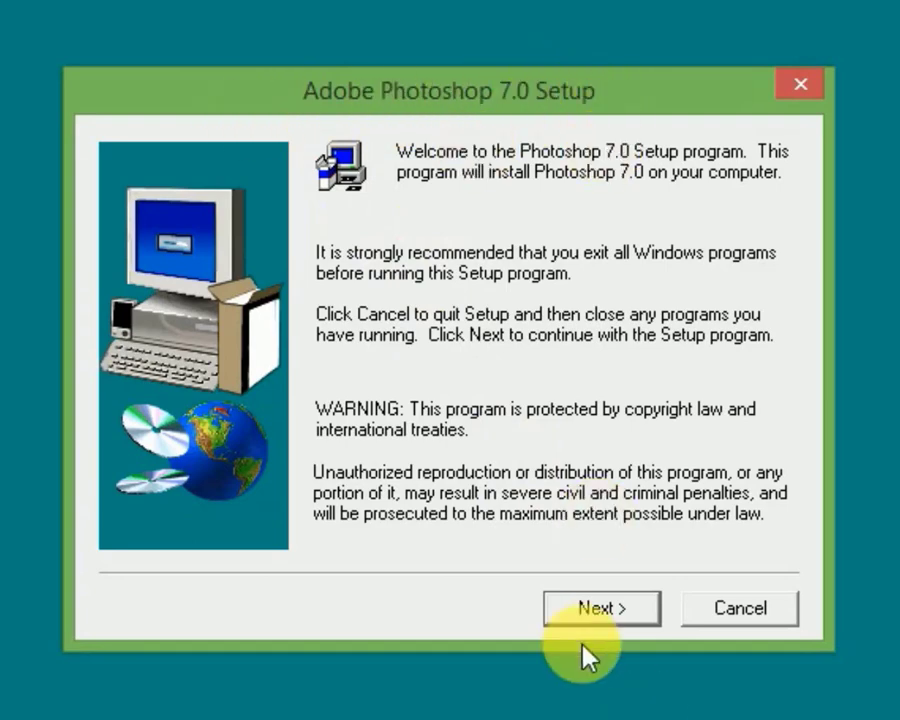
# Step: Pass the welcome and Adobe-applications notice, choose International English, and accept the license
pyautogui.click(597, 618)
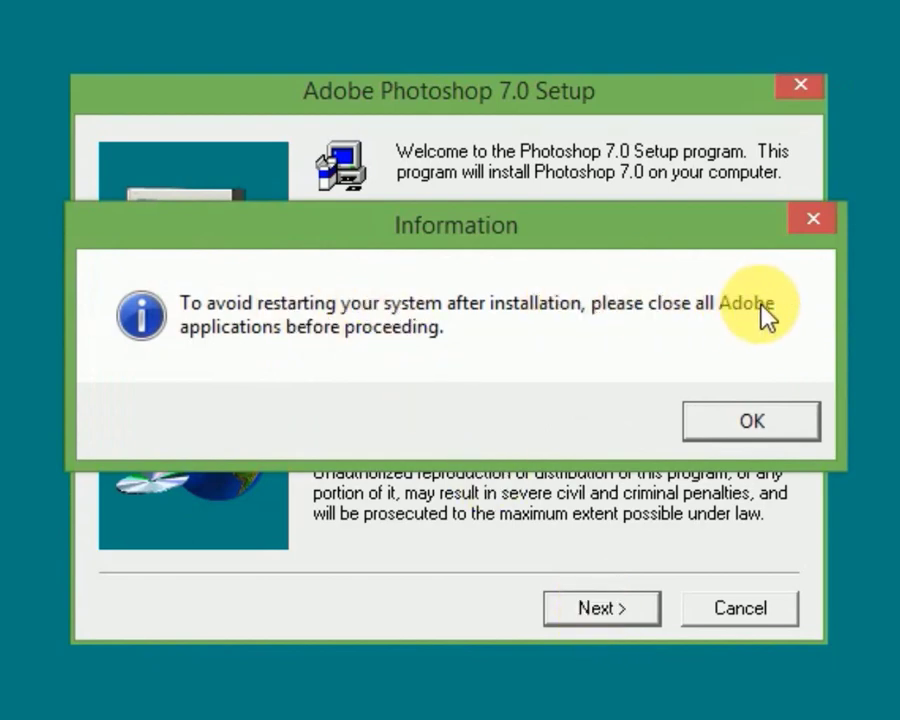
pyautogui.click(752, 424)
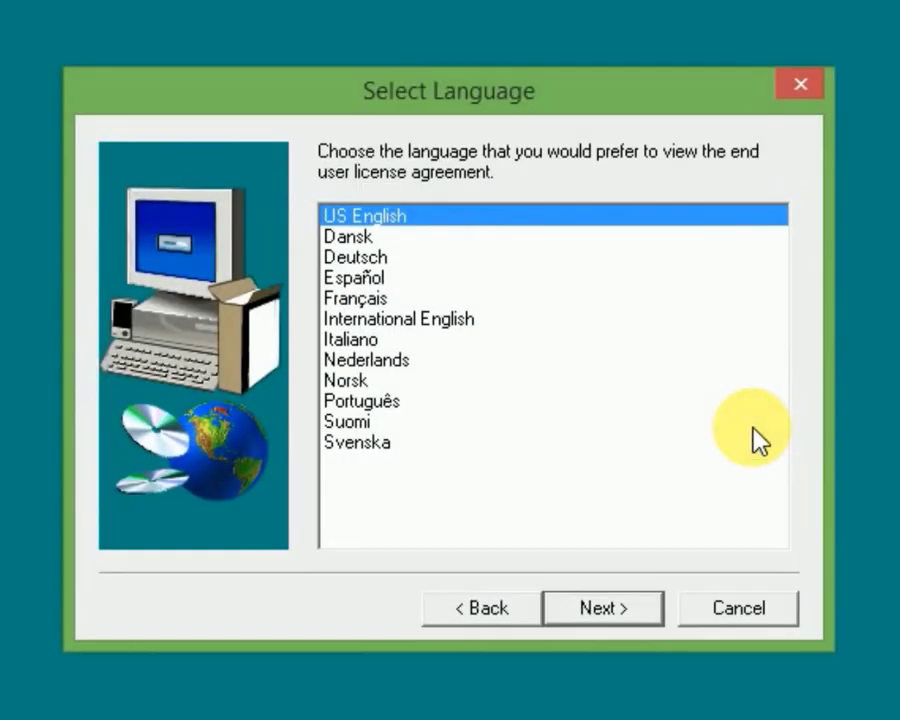
pyautogui.click(336, 320)
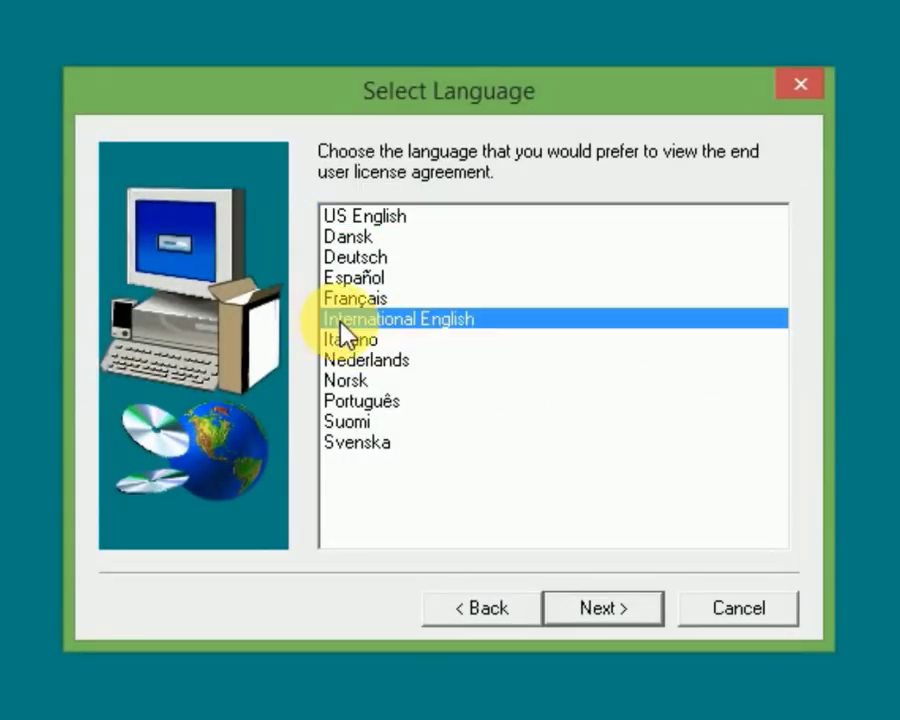
pyautogui.click(618, 615)
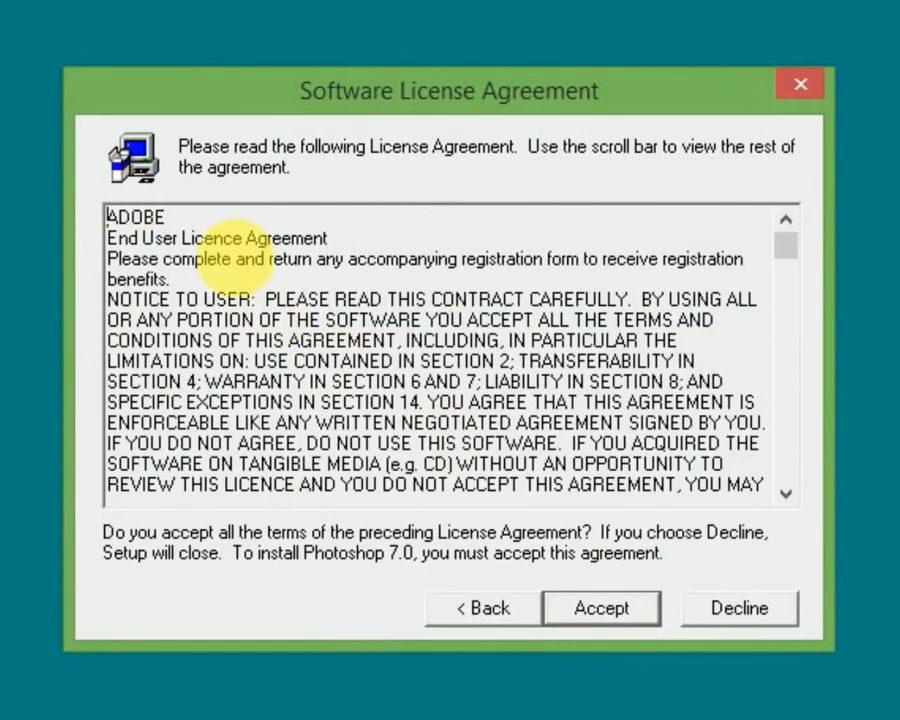
pyautogui.click(608, 614)
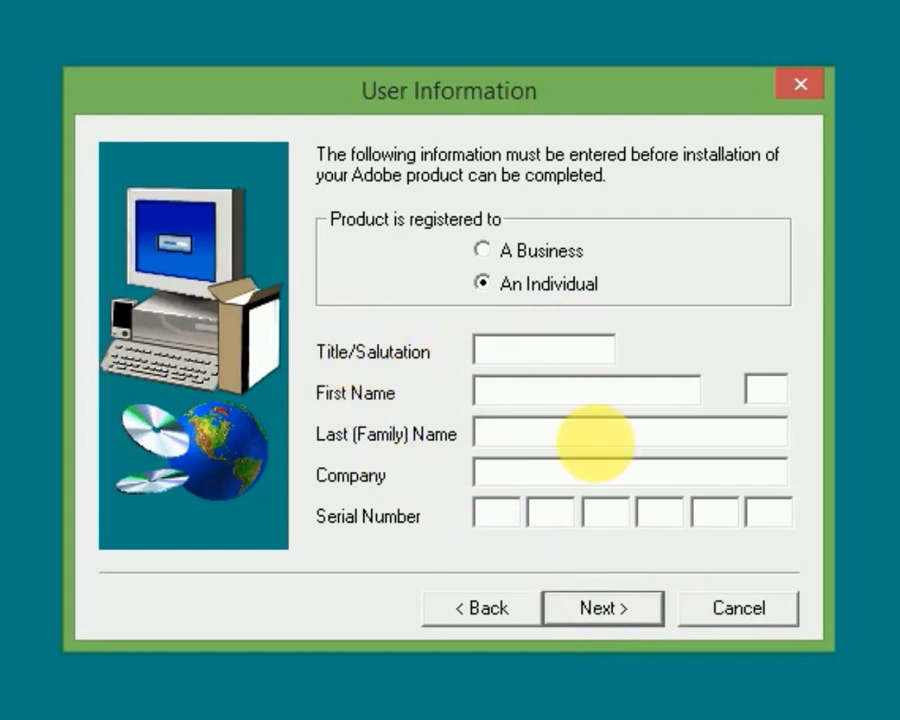
# Step: Enter title 'Mr.', the user's first and last name, and company 'MITS'
pyautogui.click(540, 356)
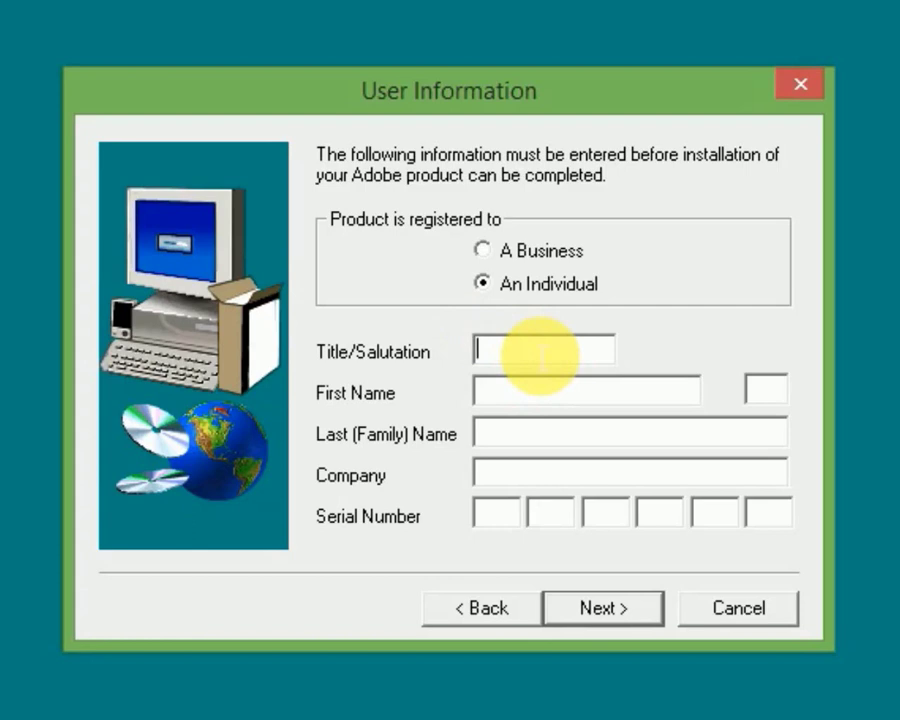
pyautogui.write('Mr')
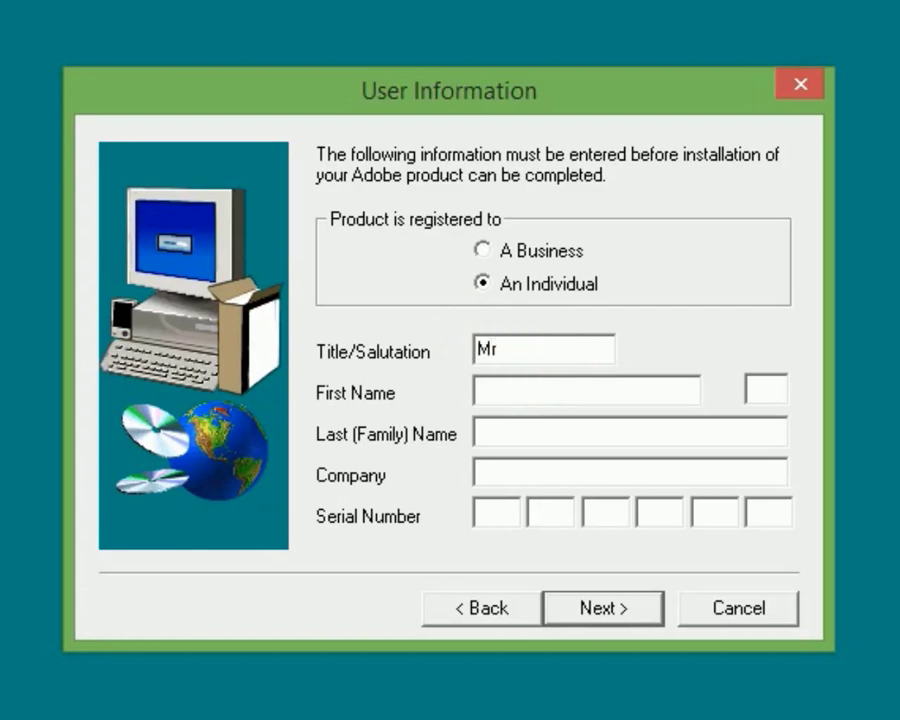
pyautogui.write('.')
pyautogui.press('Tab')
pyautogui.write('Adeel')
pyautogui.press('Tab')
pyautogui.write('Ar')
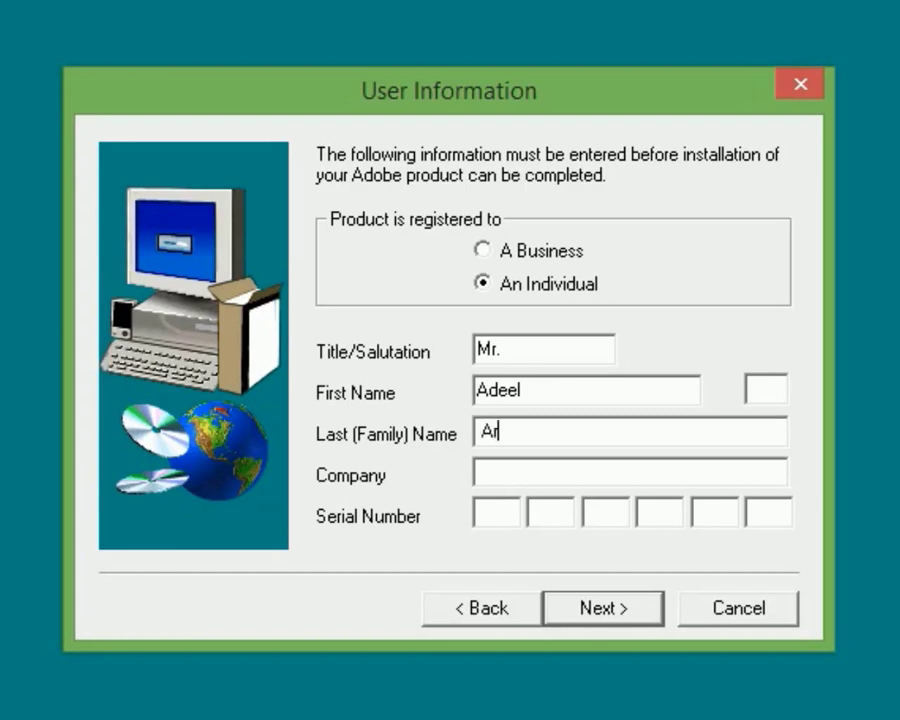
pyautogui.write('shad')
pyautogui.press('Tab')
pyautogui.write('M')
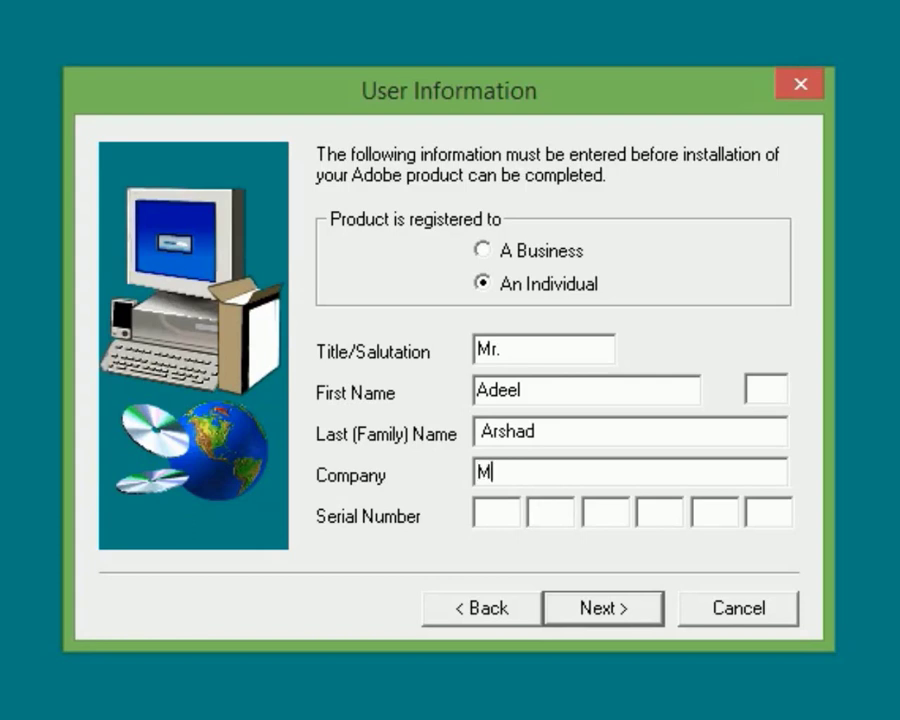
pyautogui.write('ITS')
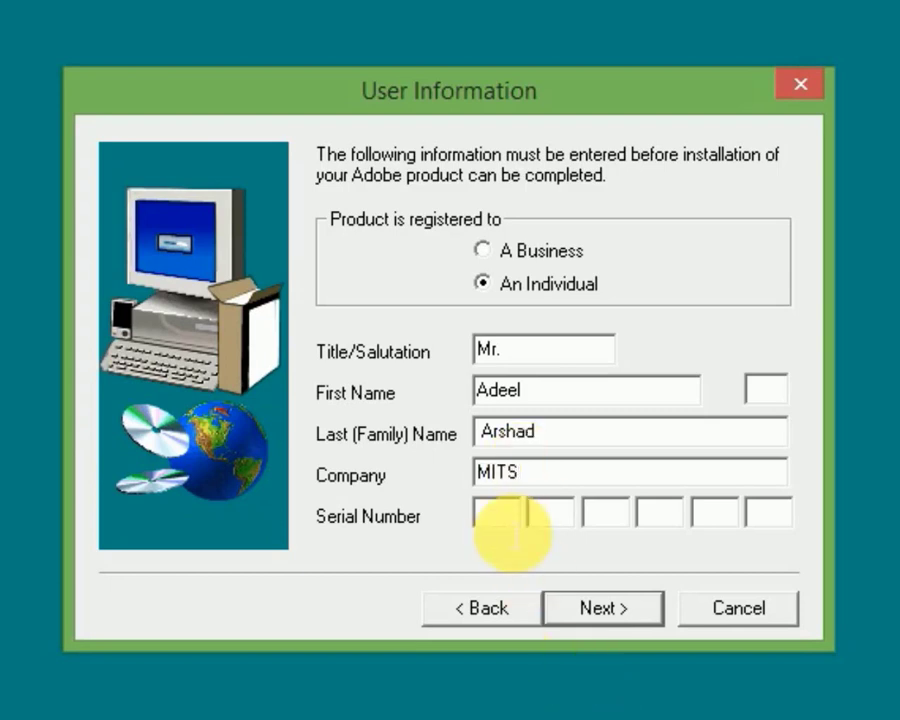
# Step: Paste the copied Photoshop 7.0 serial number into the serial boxes and submit the registration
pyautogui.click(505, 520)
pyautogui.rightClick(498, 532)
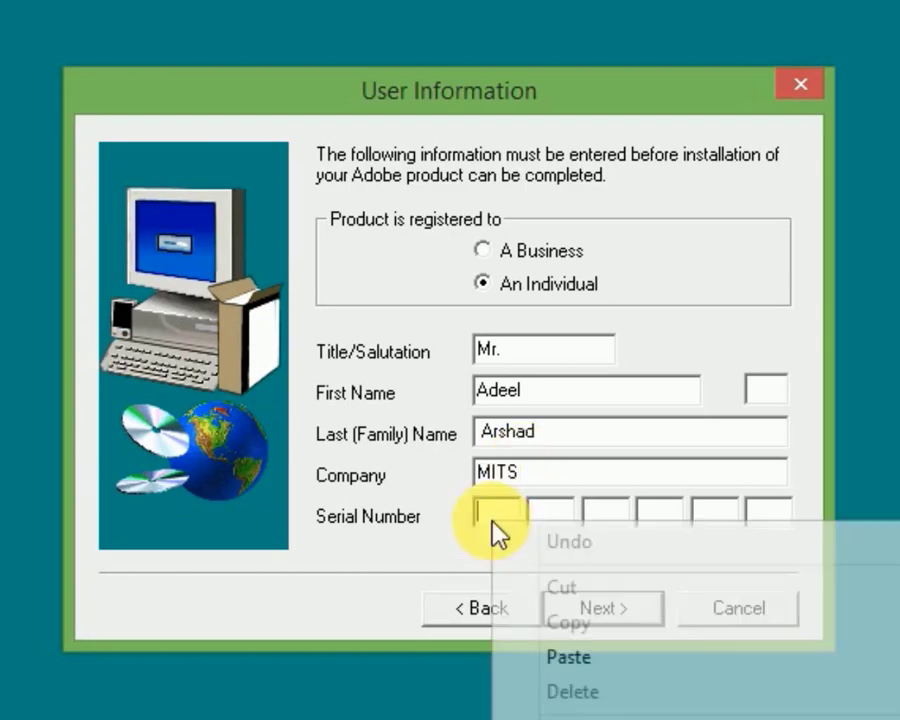
pyautogui.click(568, 658)
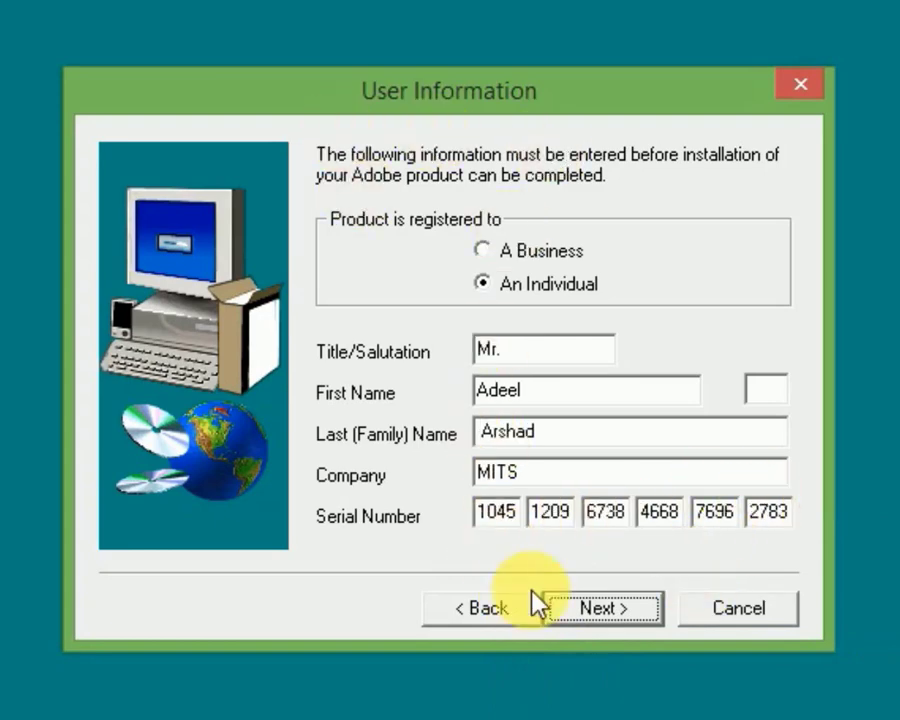
pyautogui.click(590, 610)
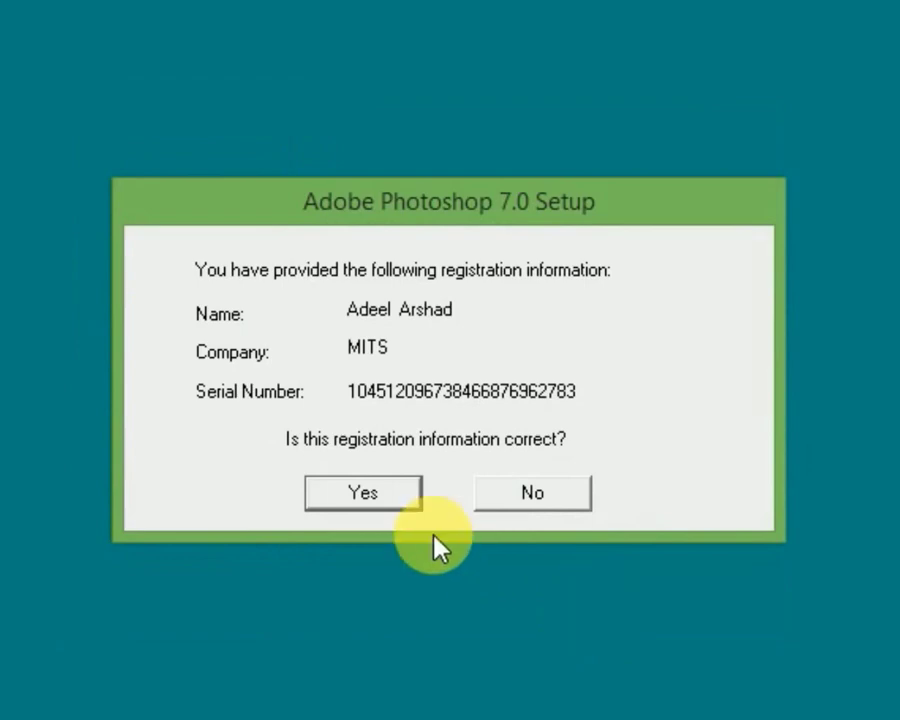
# Step: Confirm the registration details and install Photoshop 7.0 with the Typical setup into the default folder
pyautogui.click(363, 500)
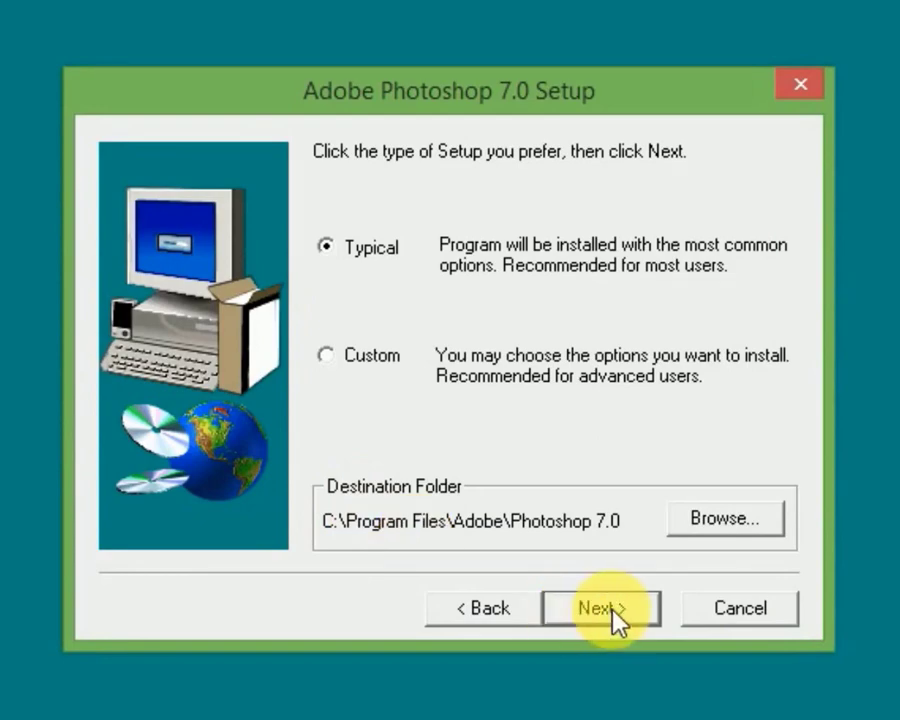
pyautogui.click(600, 608)
pyautogui.click(600, 608)
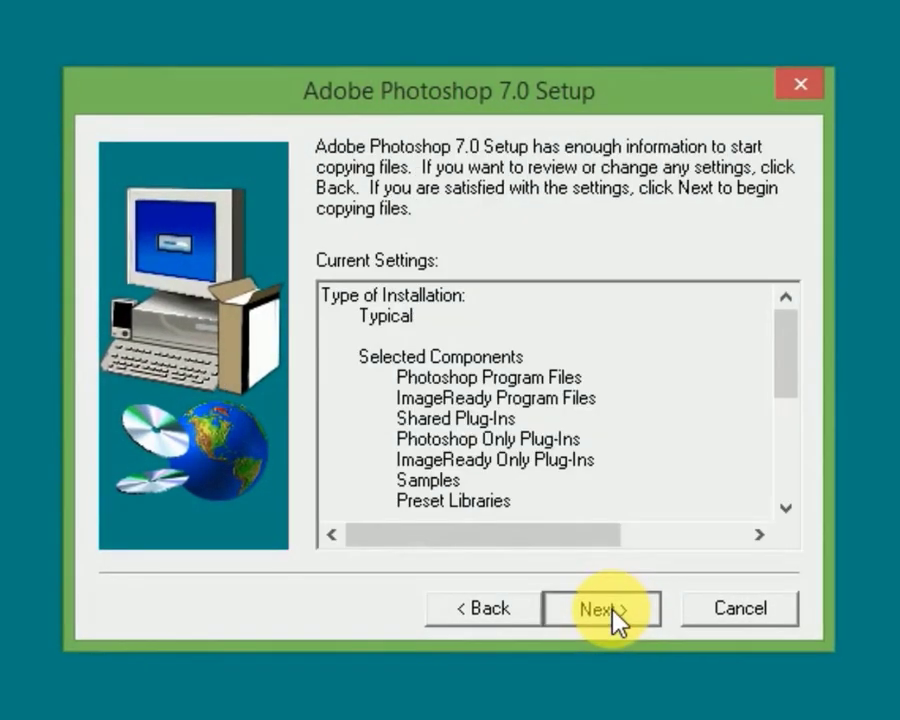
pyautogui.click(605, 610)
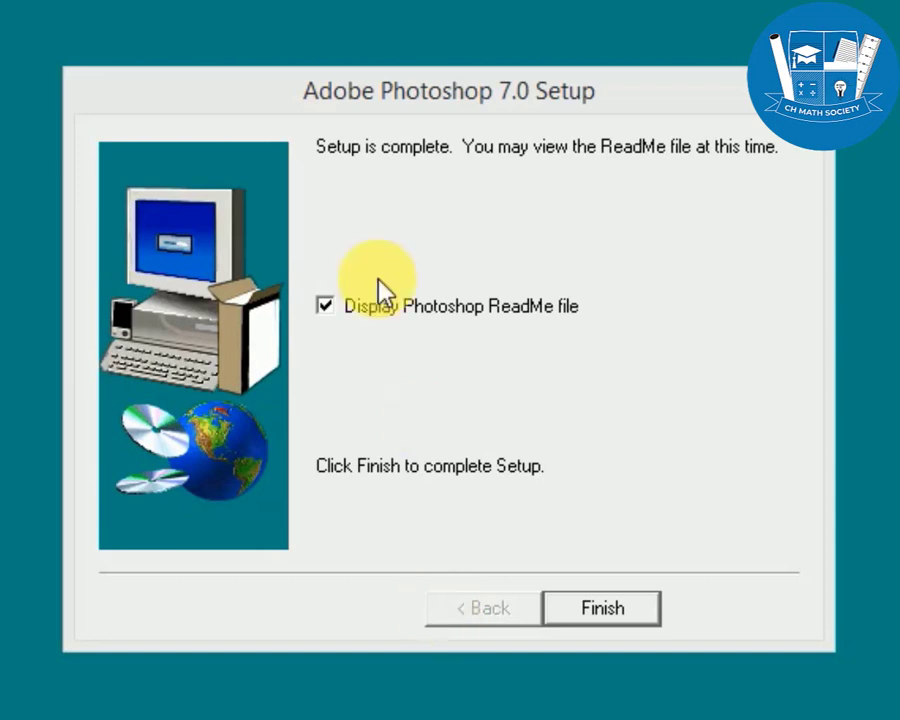
# Step: Untick 'Display Photoshop ReadMe file', finish setup, and dismiss the thank-you Information message
pyautogui.click(435, 233)
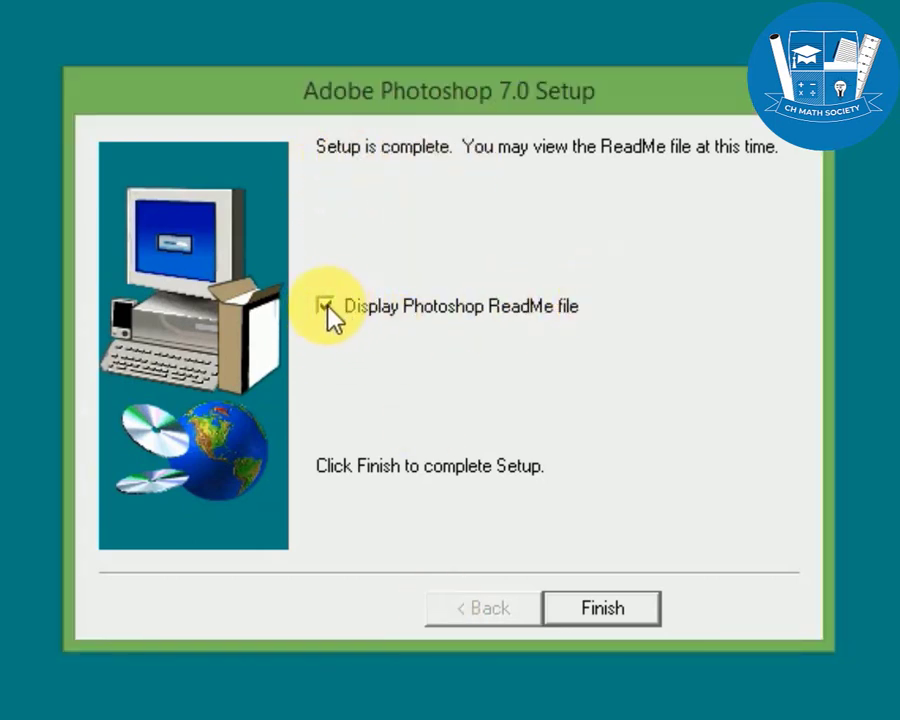
pyautogui.click(328, 308)
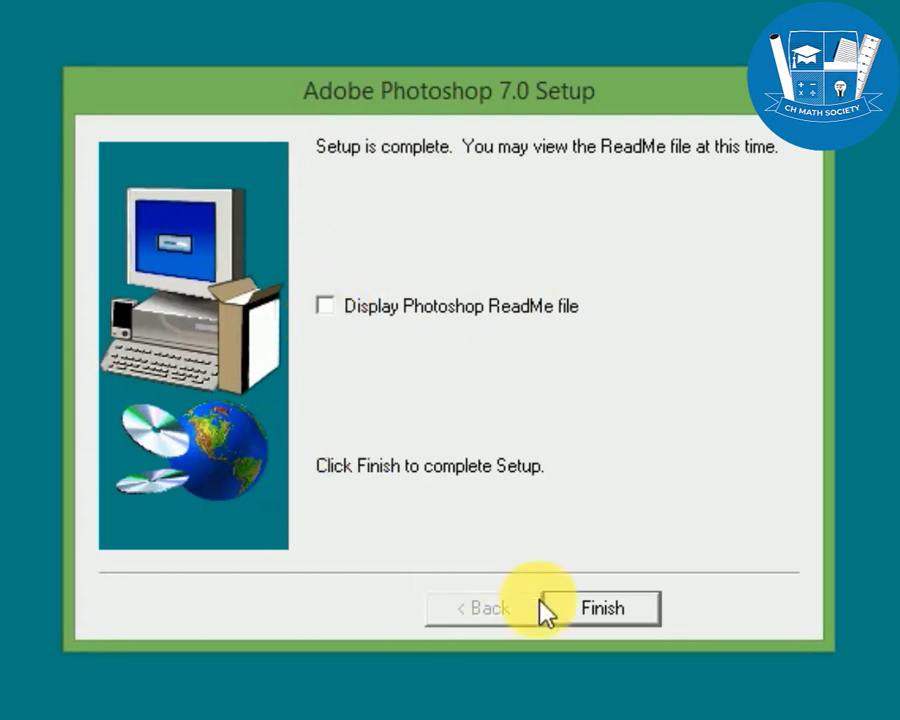
pyautogui.click(600, 615)
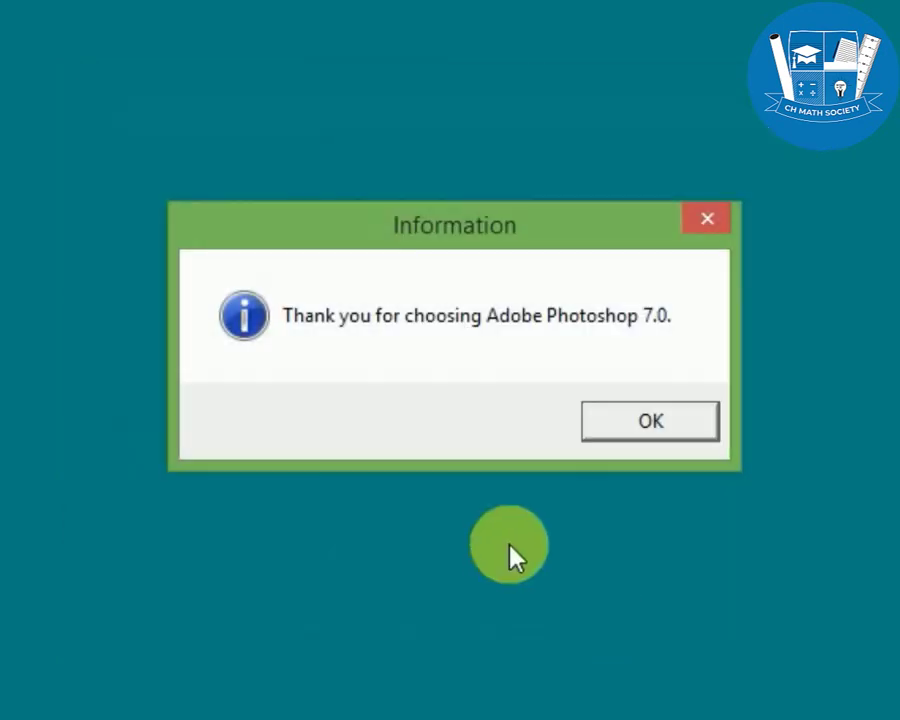
pyautogui.click(638, 436)
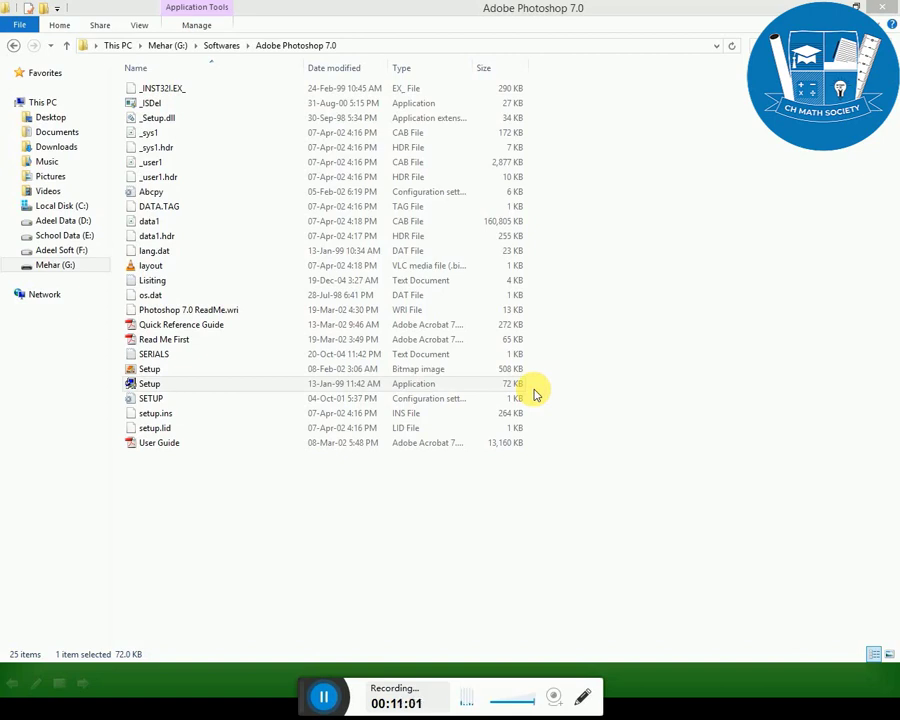
# Step: Launch Adobe Photoshop 7.0 from the Start screen and dismiss the scratch-disk warning
pyautogui.press('super')
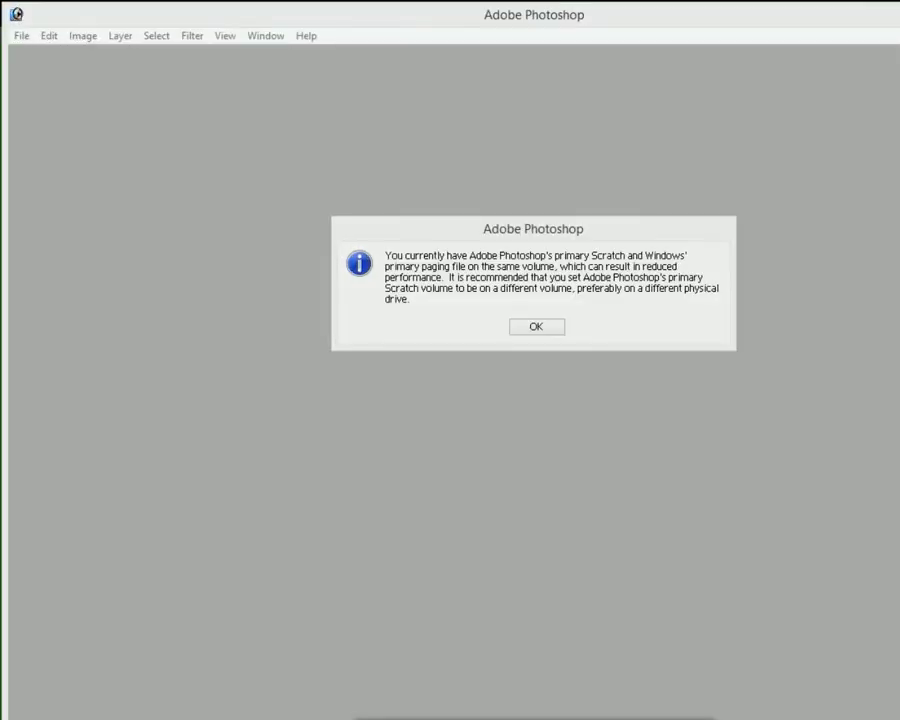
pyautogui.click(310, 25)
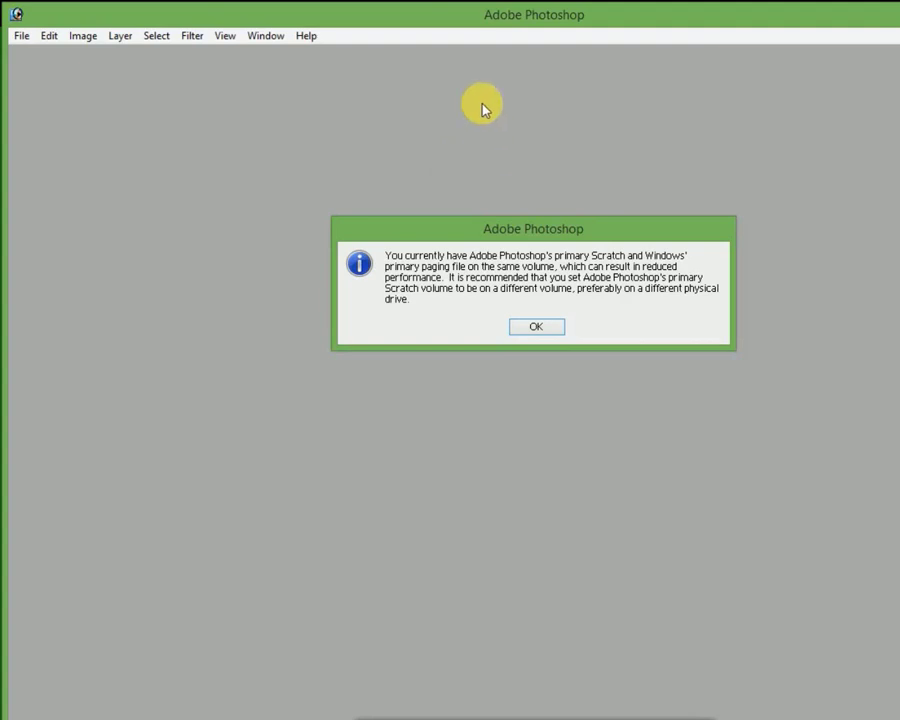
pyautogui.click(538, 329)
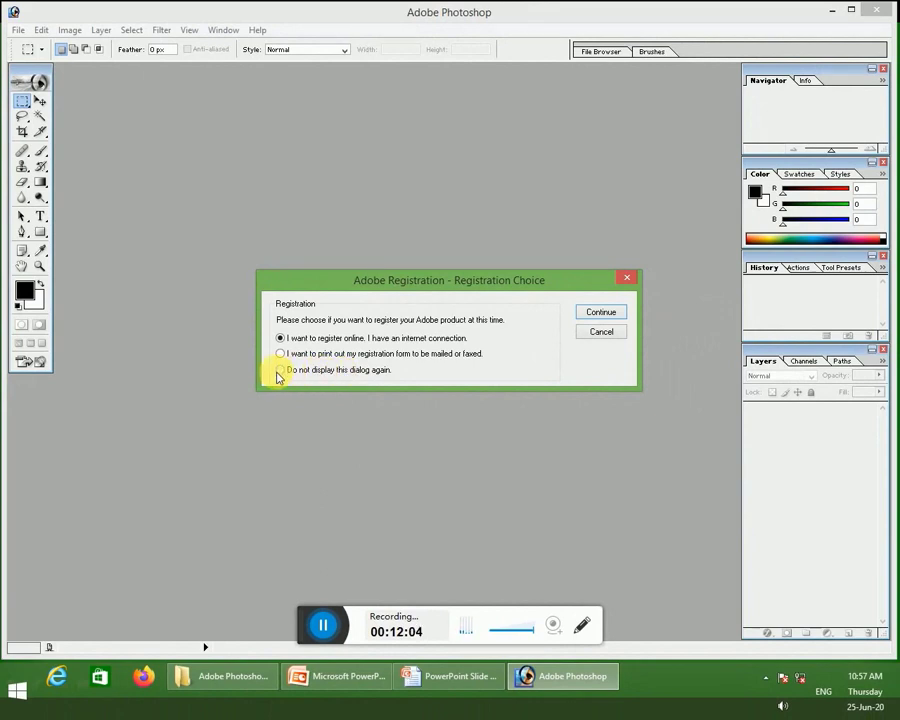
# Step: Decline future registration prompts and accept Web Graphics Defaults colour settings with policies Off
pyautogui.click(279, 375)
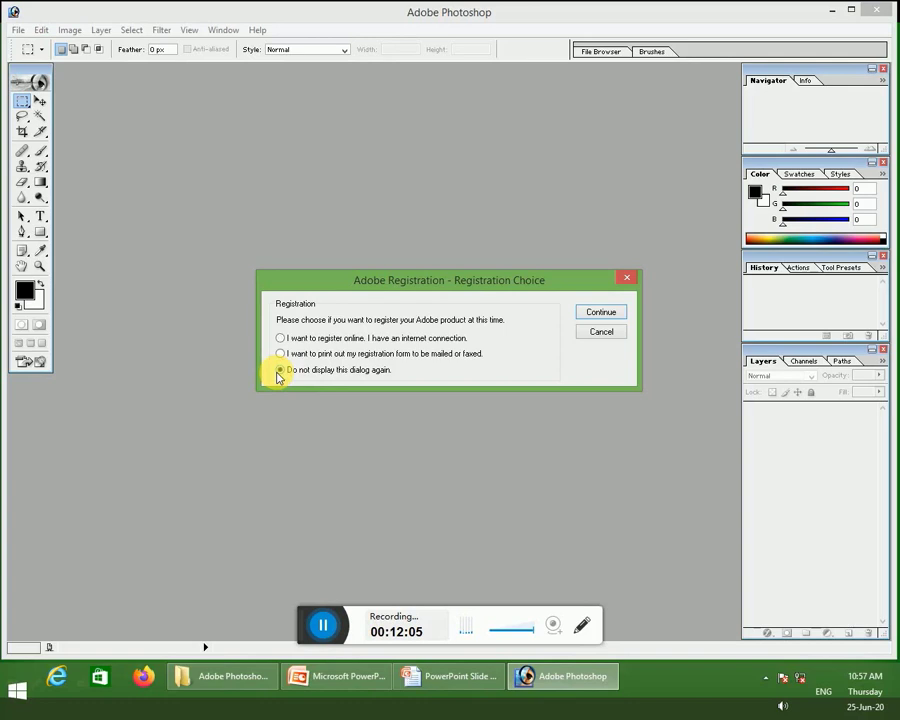
pyautogui.click(599, 313)
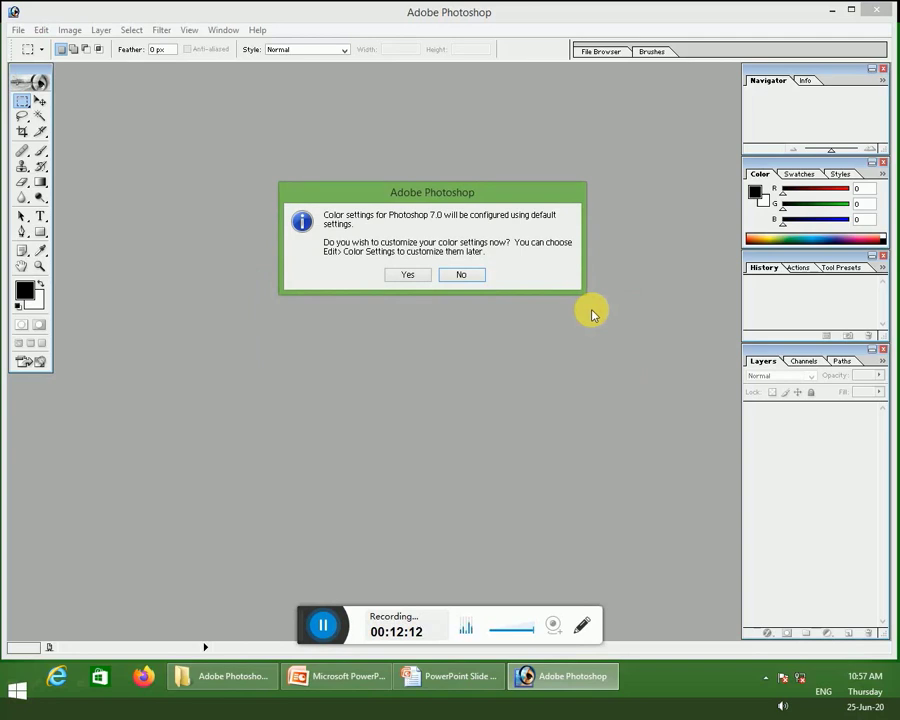
pyautogui.click(400, 277)
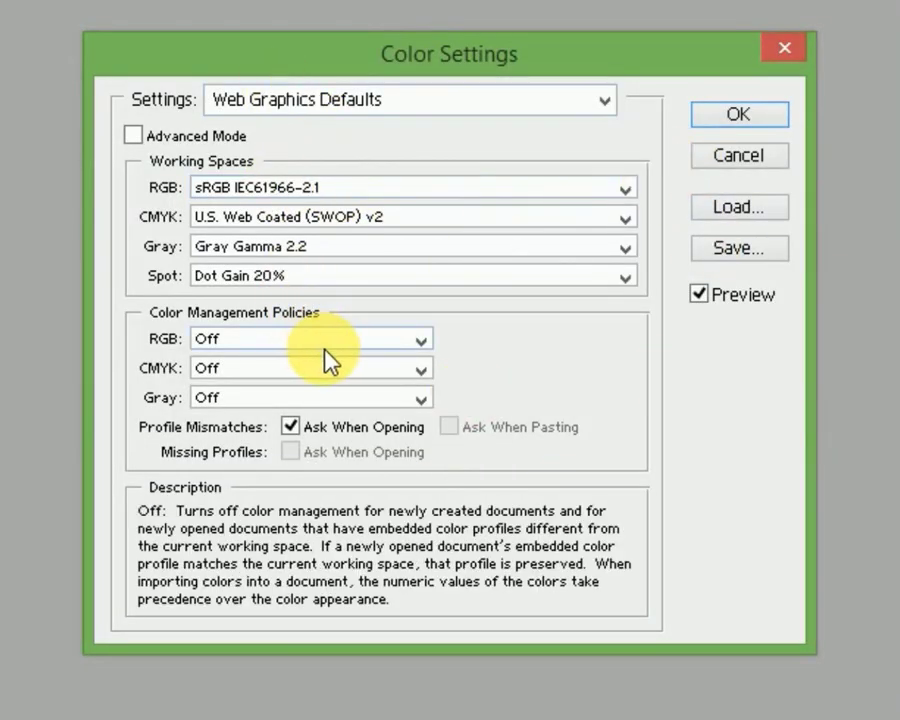
pyautogui.click(738, 116)
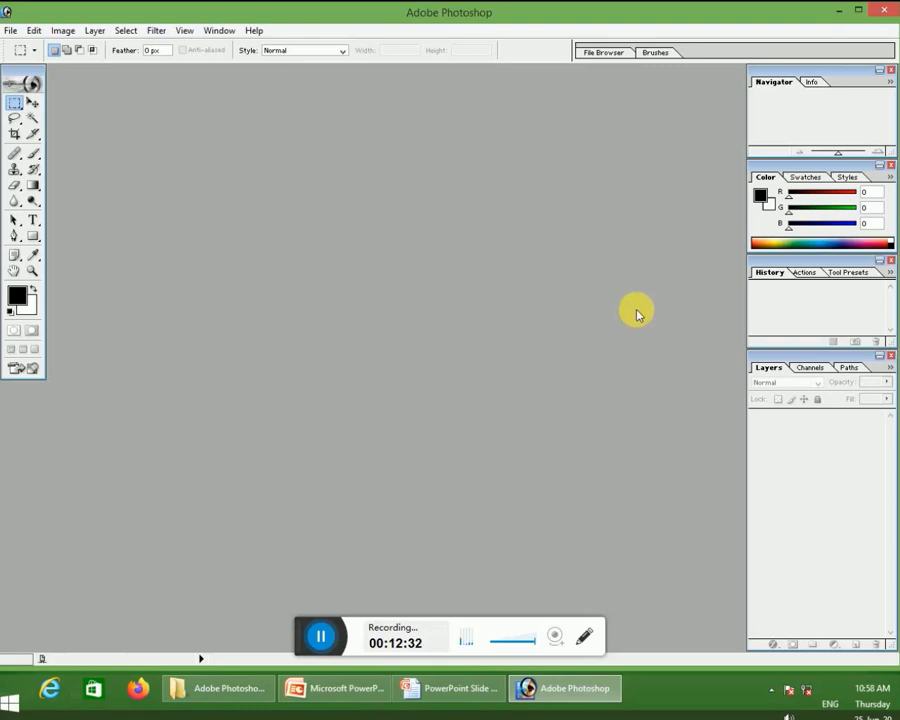
pyautogui.click(10, 33)
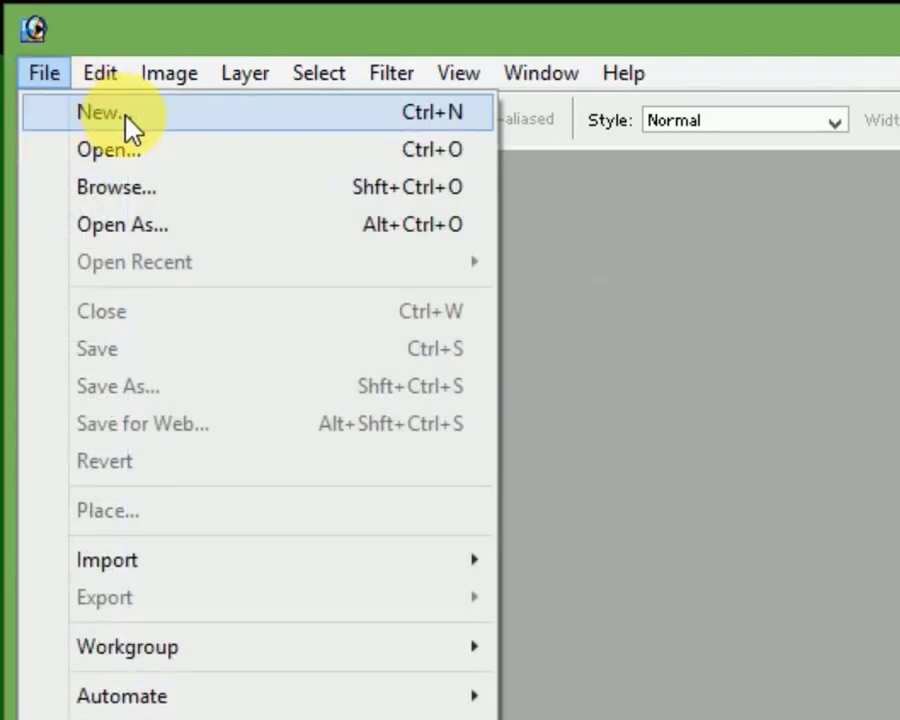
pyautogui.click(130, 128)
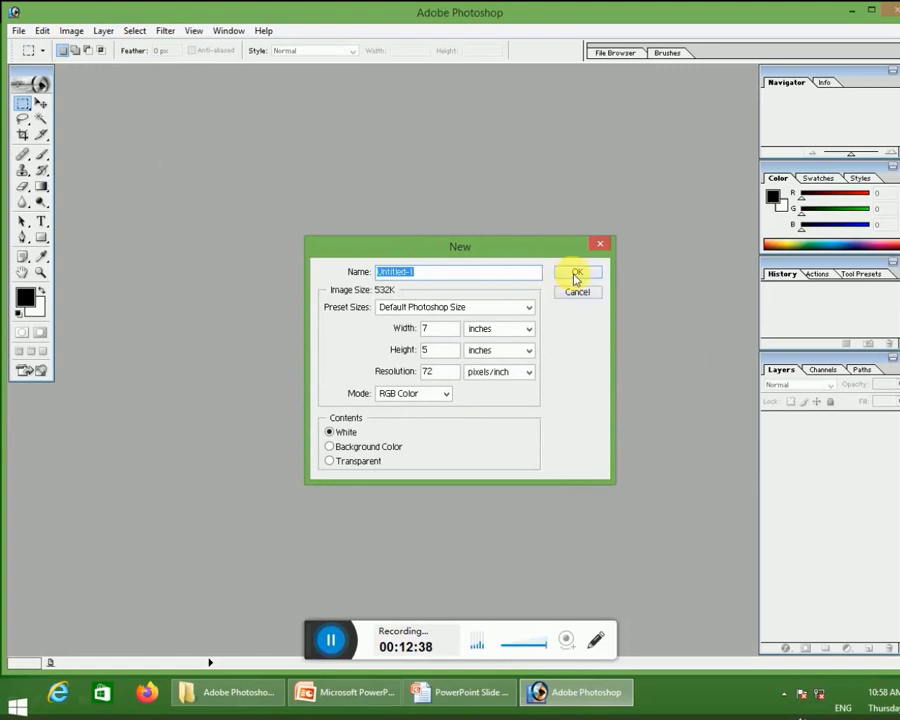
pyautogui.click(577, 276)
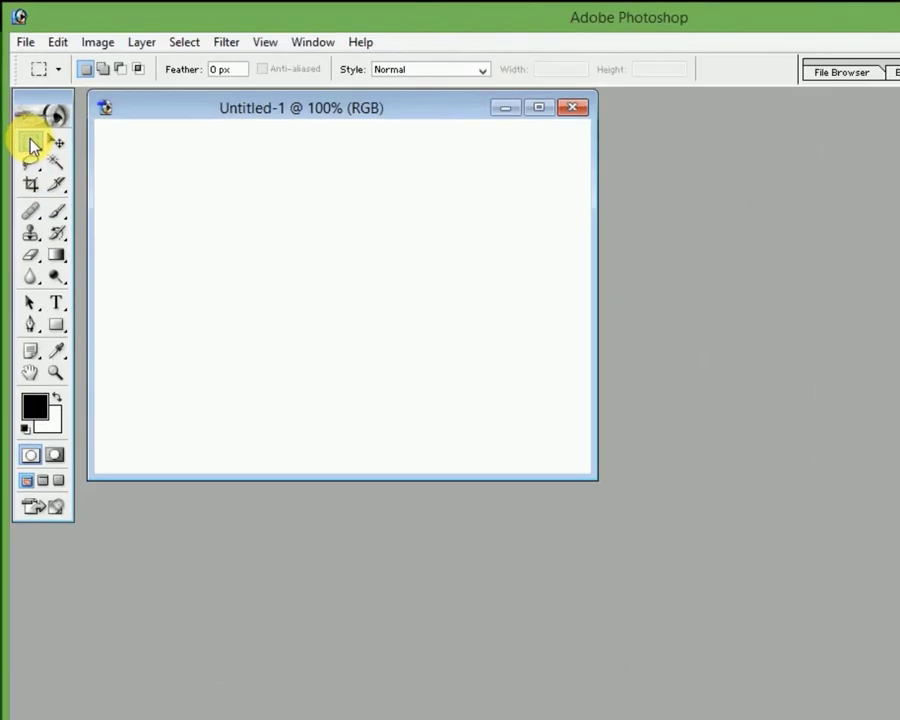
pyautogui.click(31, 145)
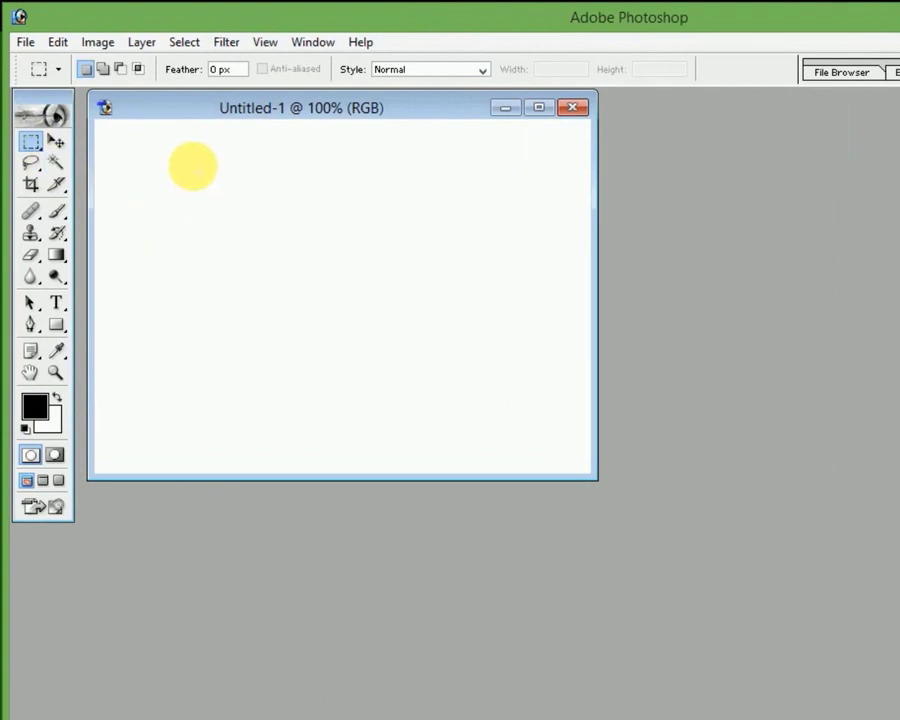
pyautogui.moveTo(193, 166); pyautogui.dragTo(339, 283)
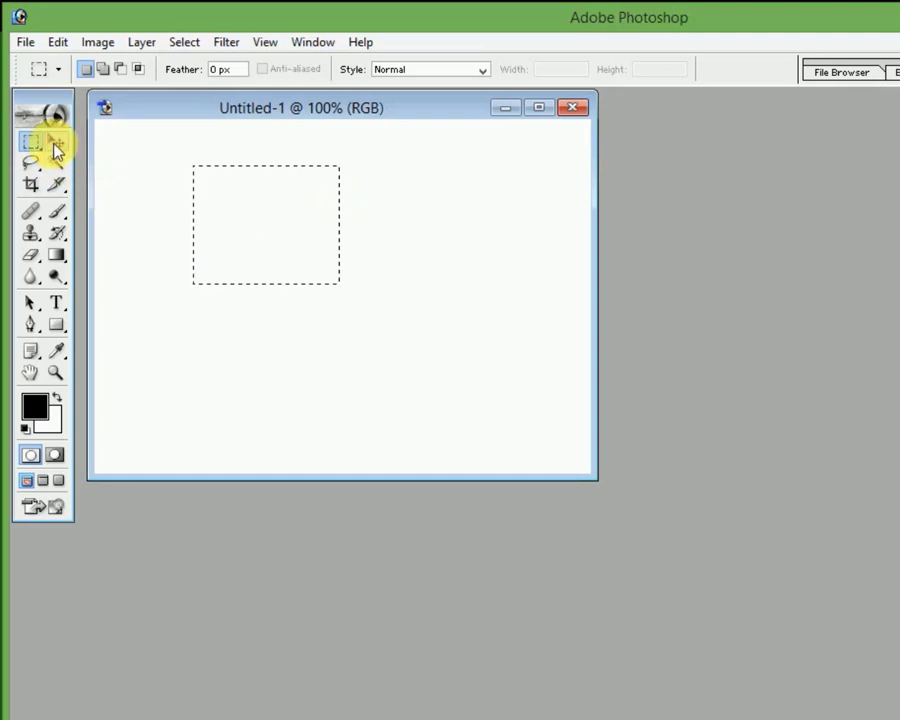
pyautogui.click(56, 148)
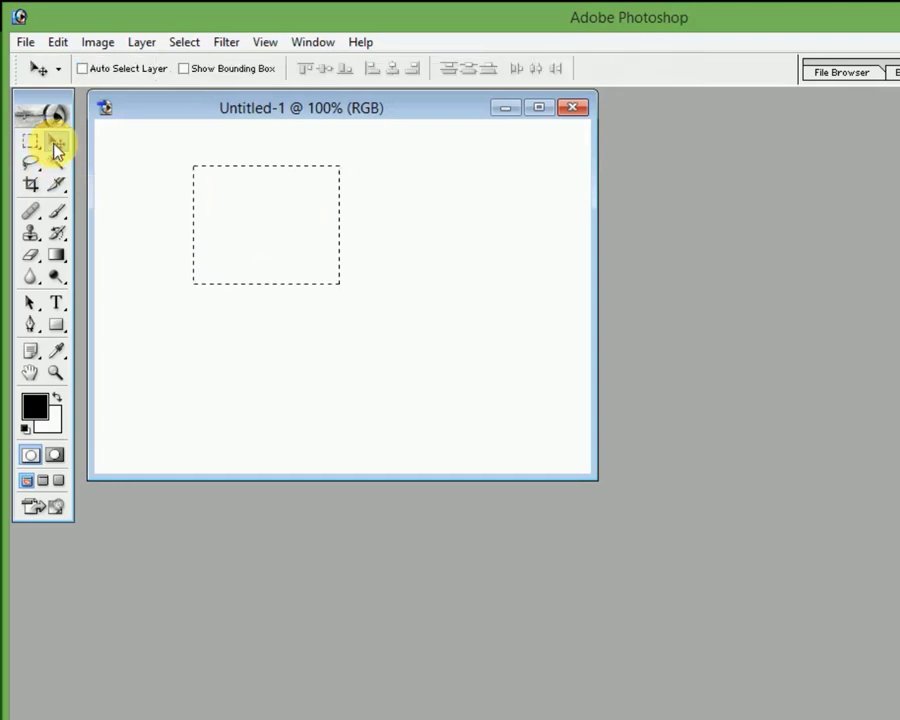
pyautogui.click(185, 71)
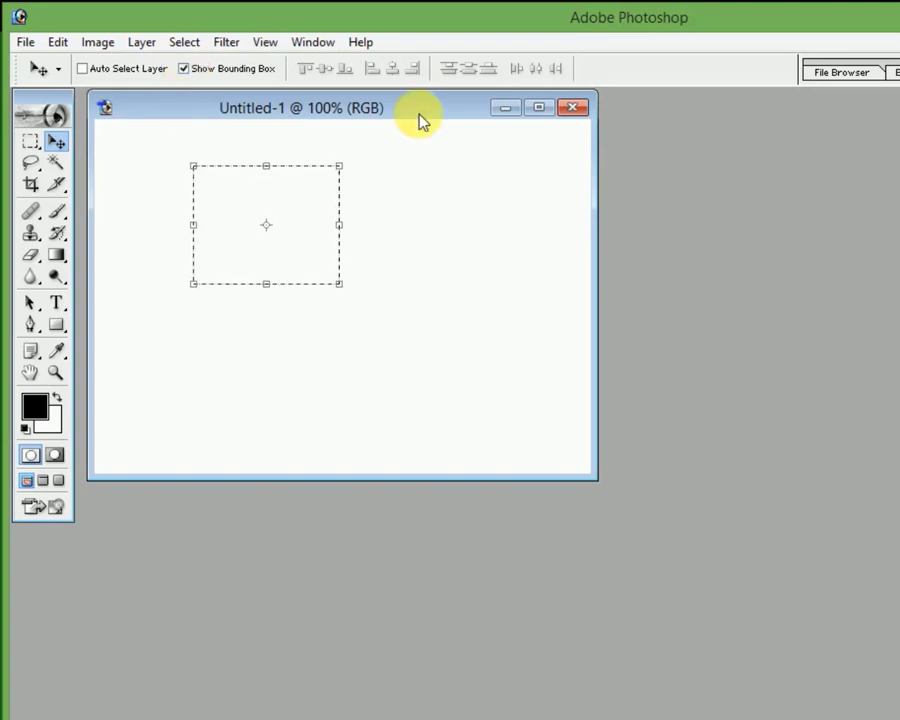
pyautogui.click(572, 107)
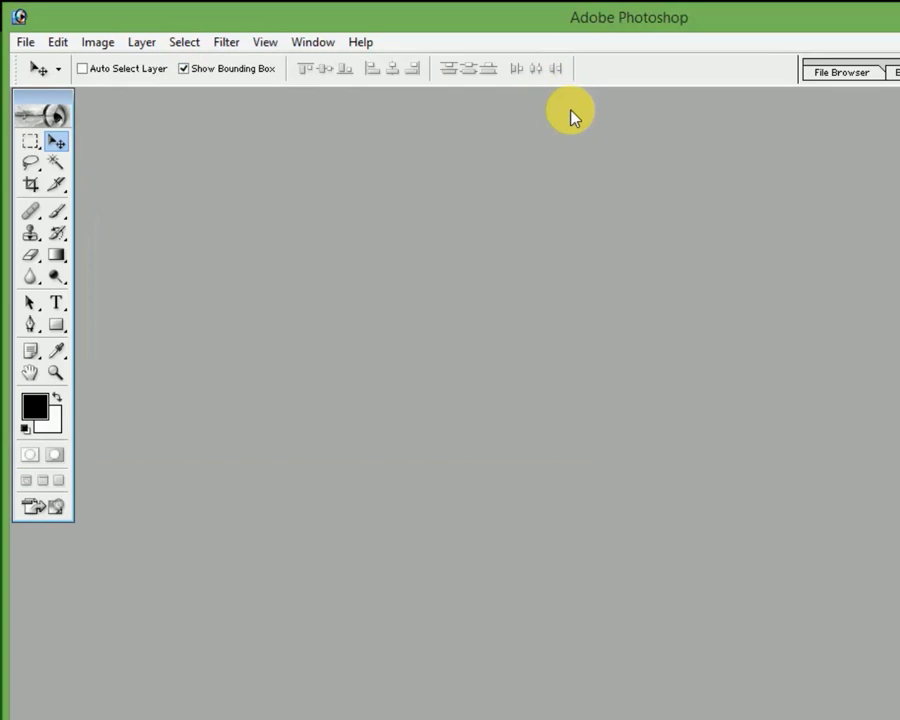
pyautogui.hotkey('ctrl', 'n')
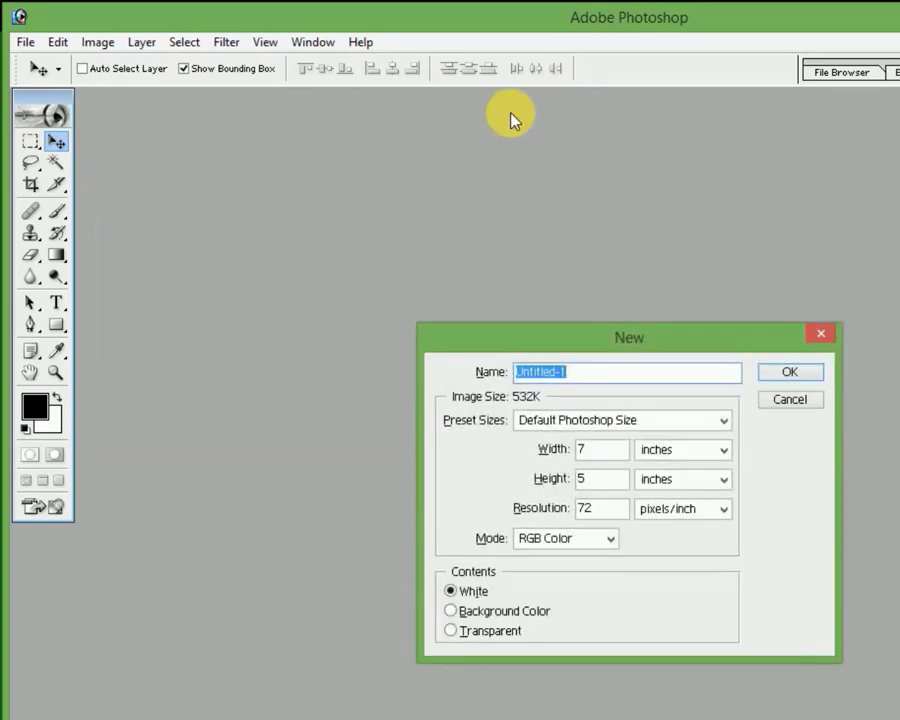
pyautogui.click(820, 334)
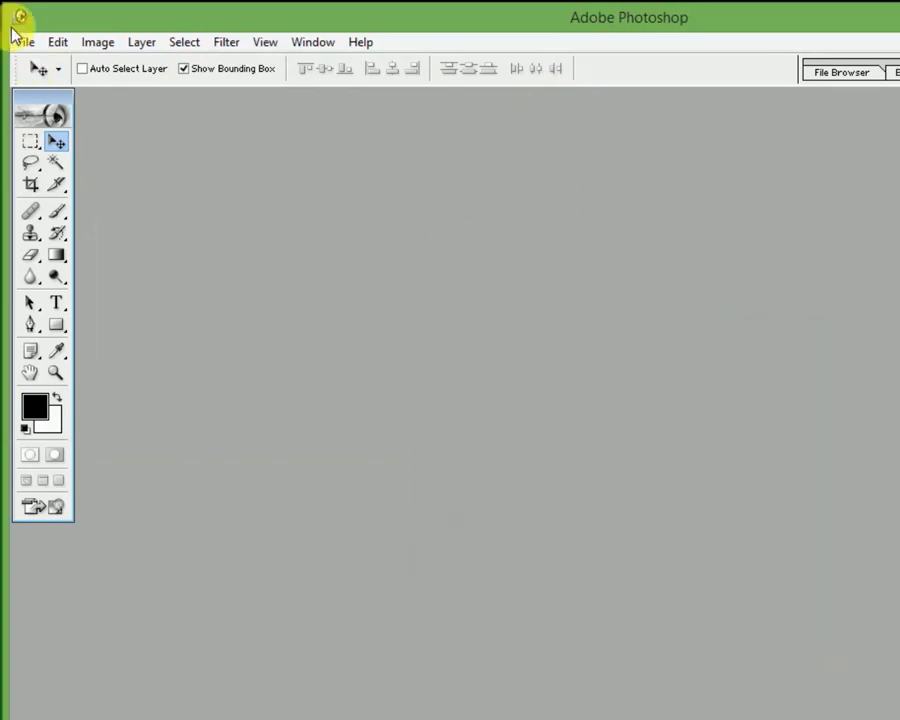
pyautogui.click(25, 42)
pyautogui.click(40, 66)
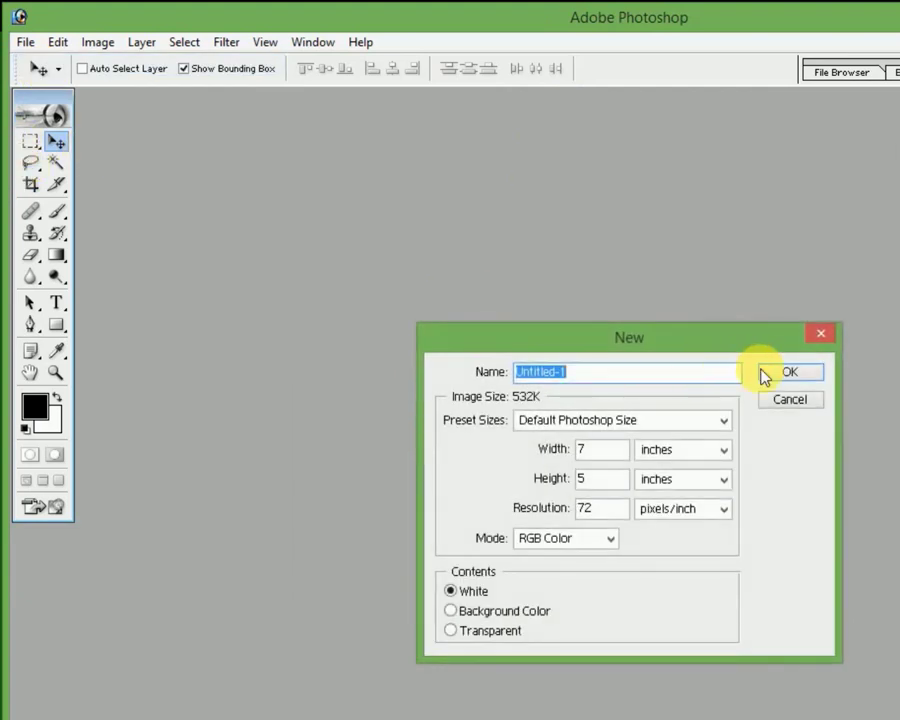
pyautogui.click(764, 370)
pyautogui.click(31, 141)
pyautogui.moveTo(180, 162); pyautogui.dragTo(348, 315)
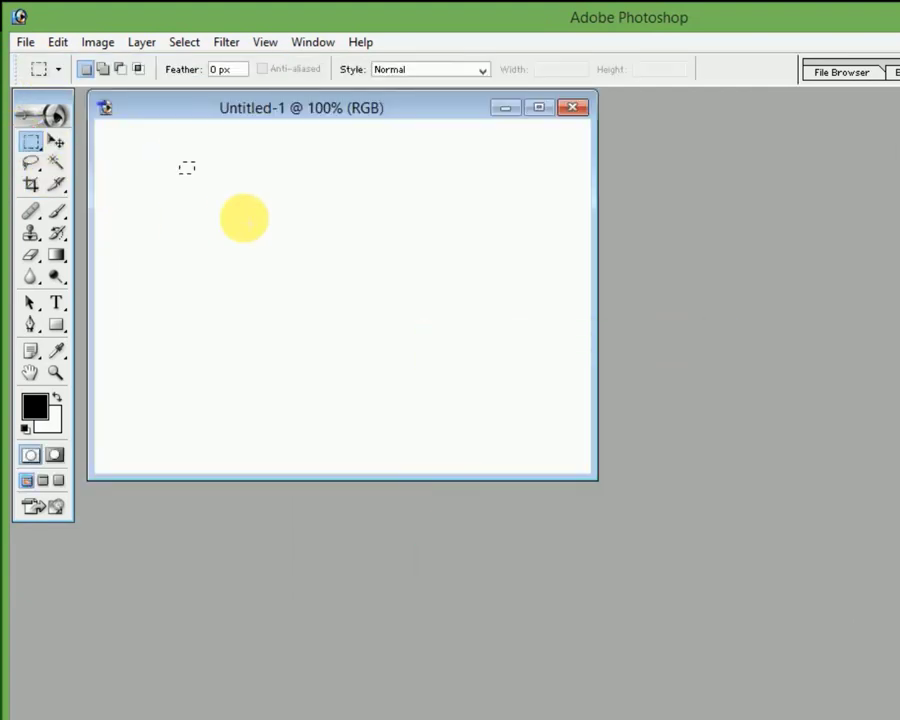
pyautogui.click(55, 141)
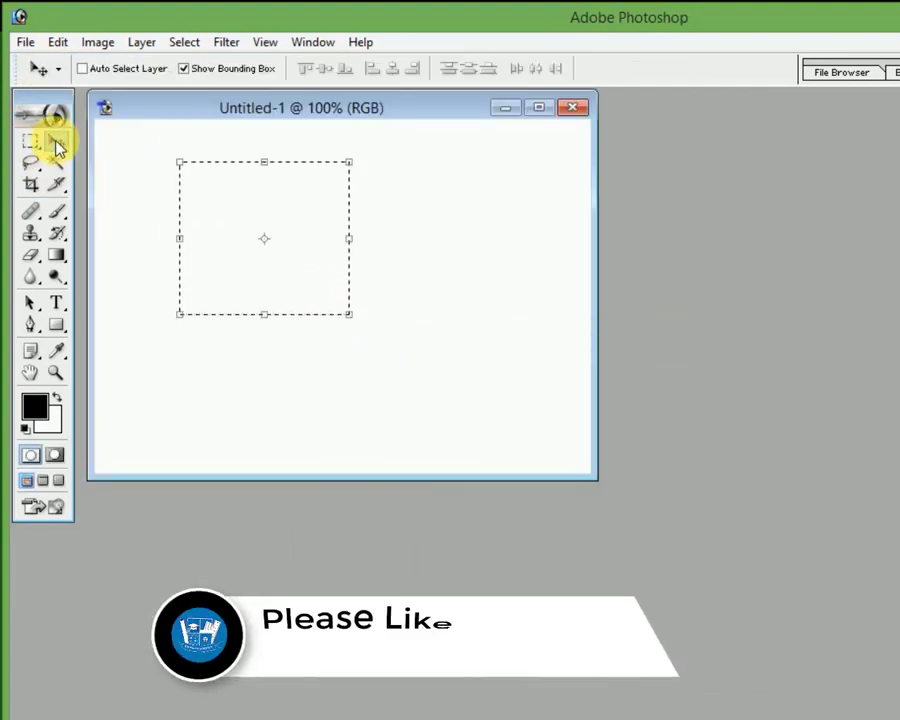
pyautogui.click(184, 69)
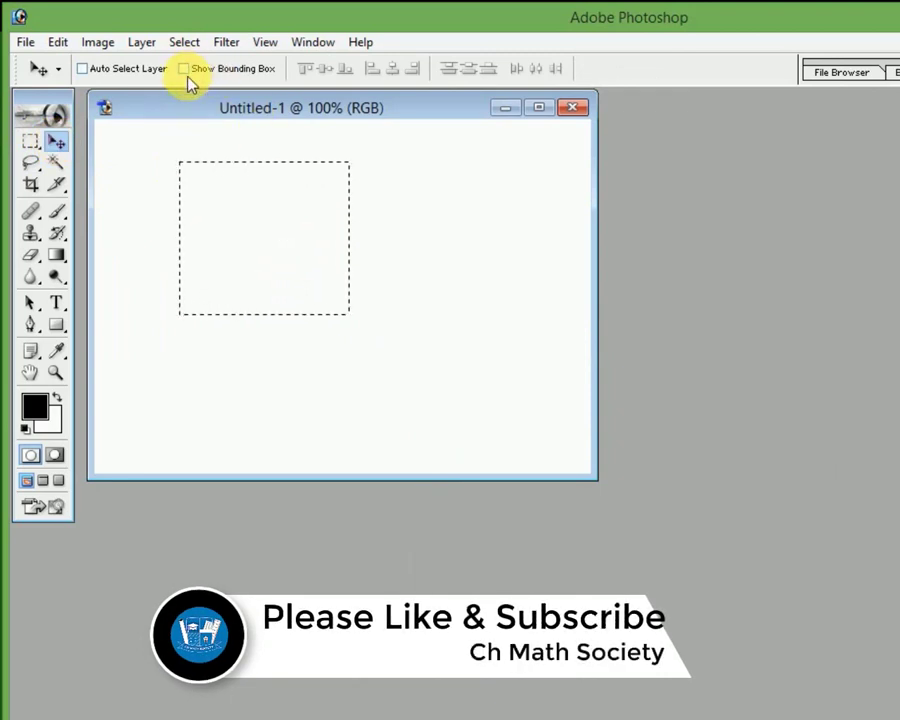
pyautogui.click(184, 69)
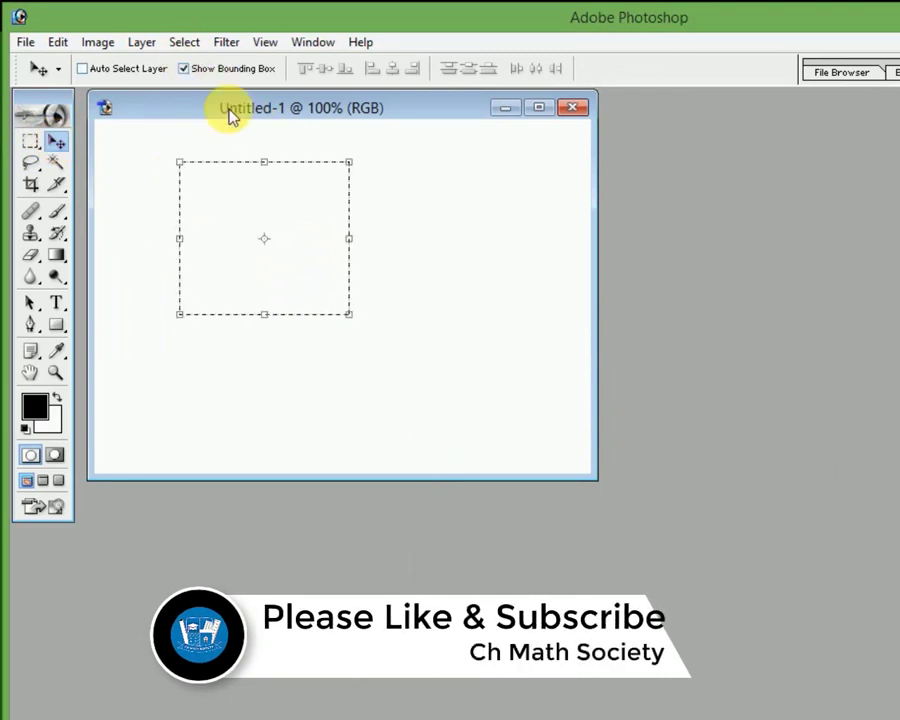
pyautogui.click(573, 108)
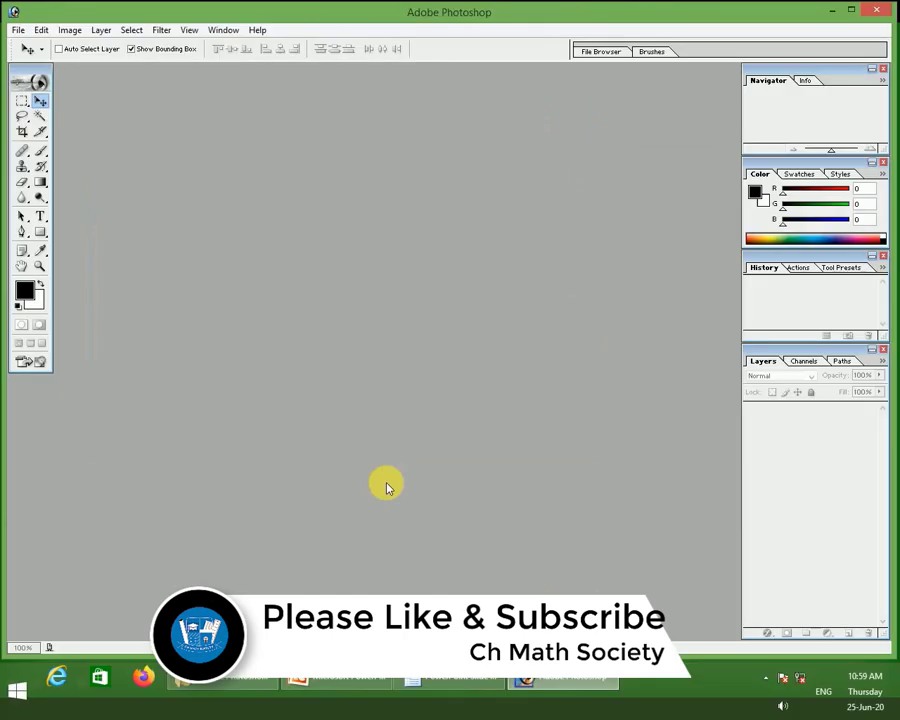